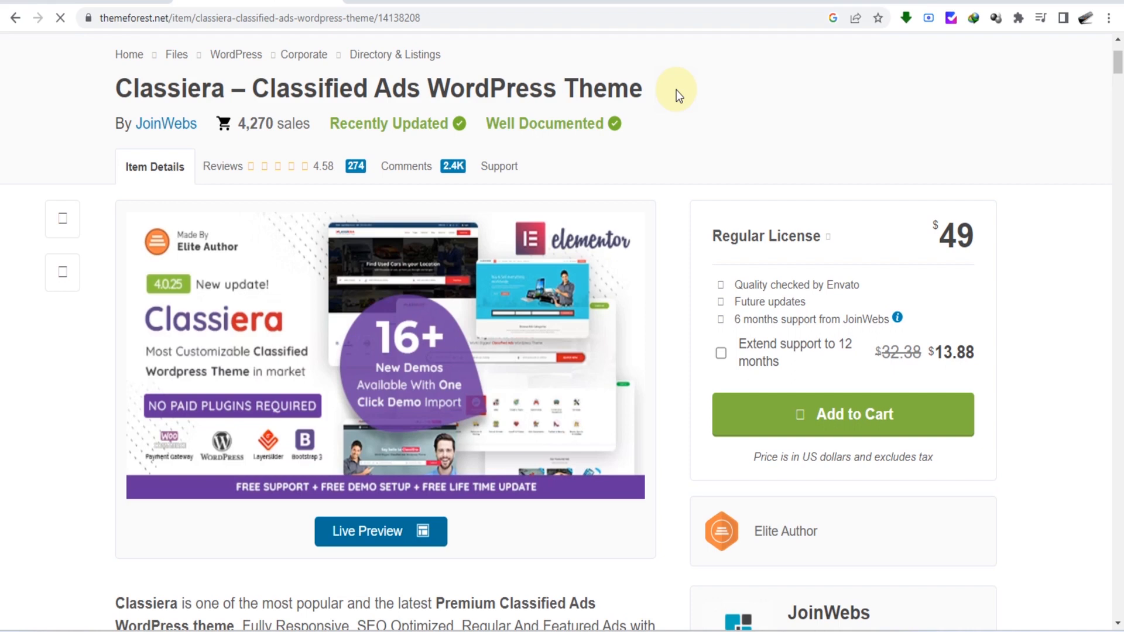
Look through the Classiera theme's item description, from the overview and Elementor page builder to the pre-made home page layouts.
scroll(676, 90, "down", 5)
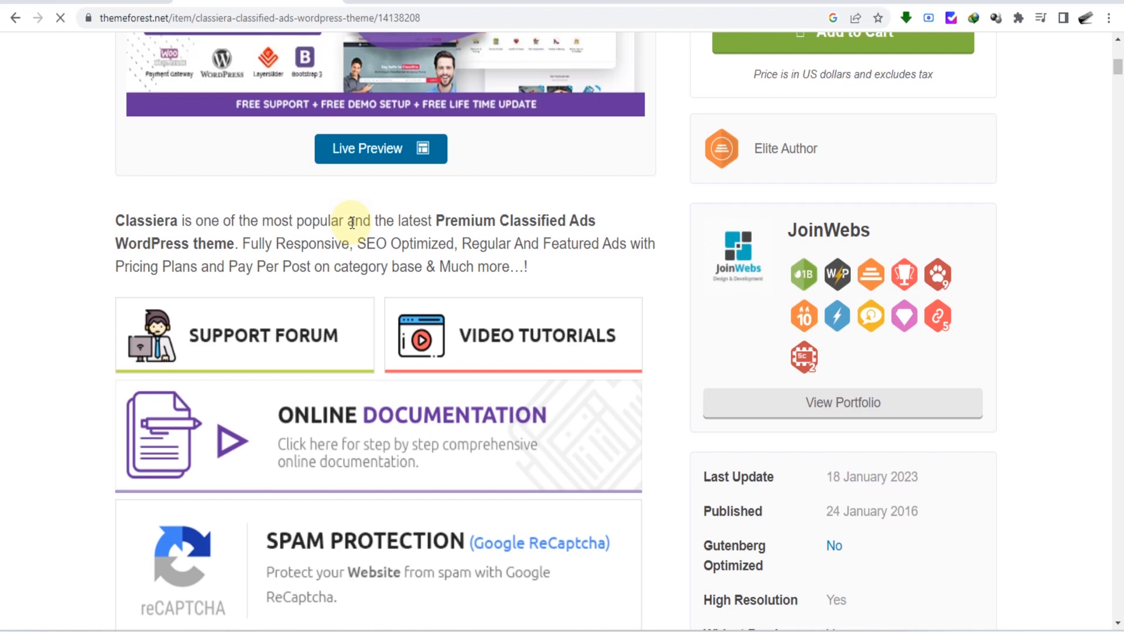
scroll(351, 223, "down", 9)
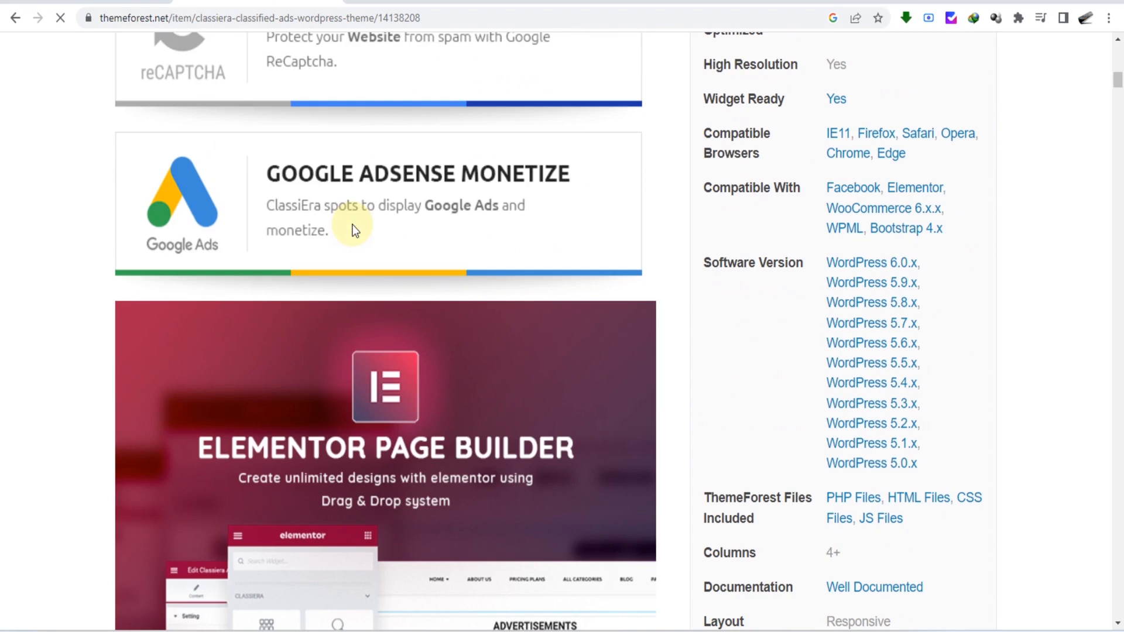
scroll(354, 230, "down", 3)
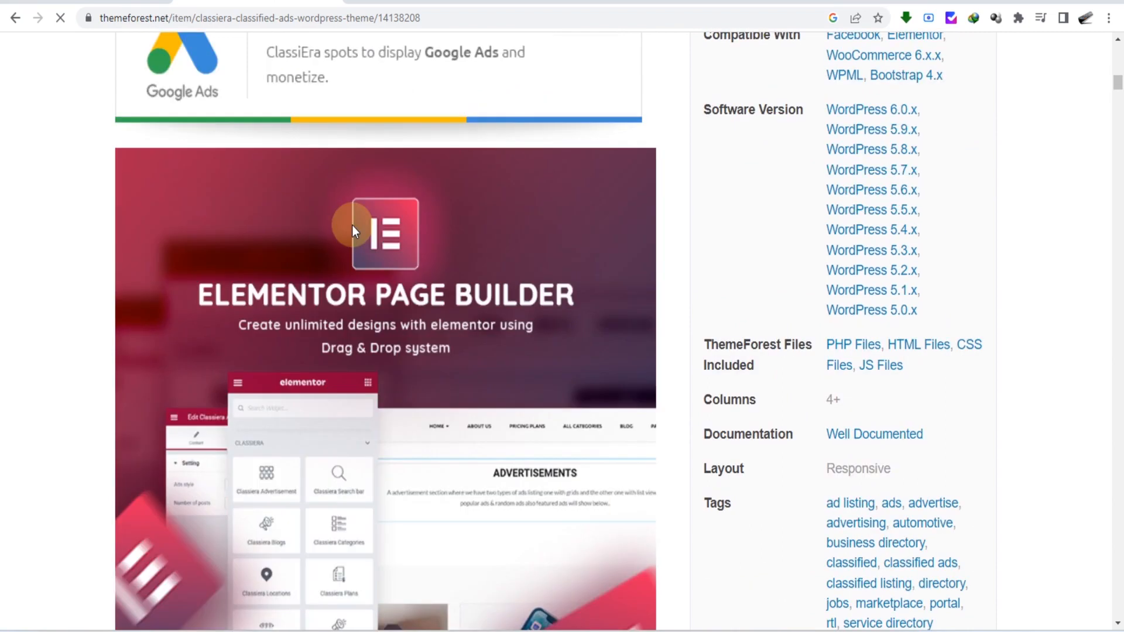
scroll(353, 230, "down", 3)
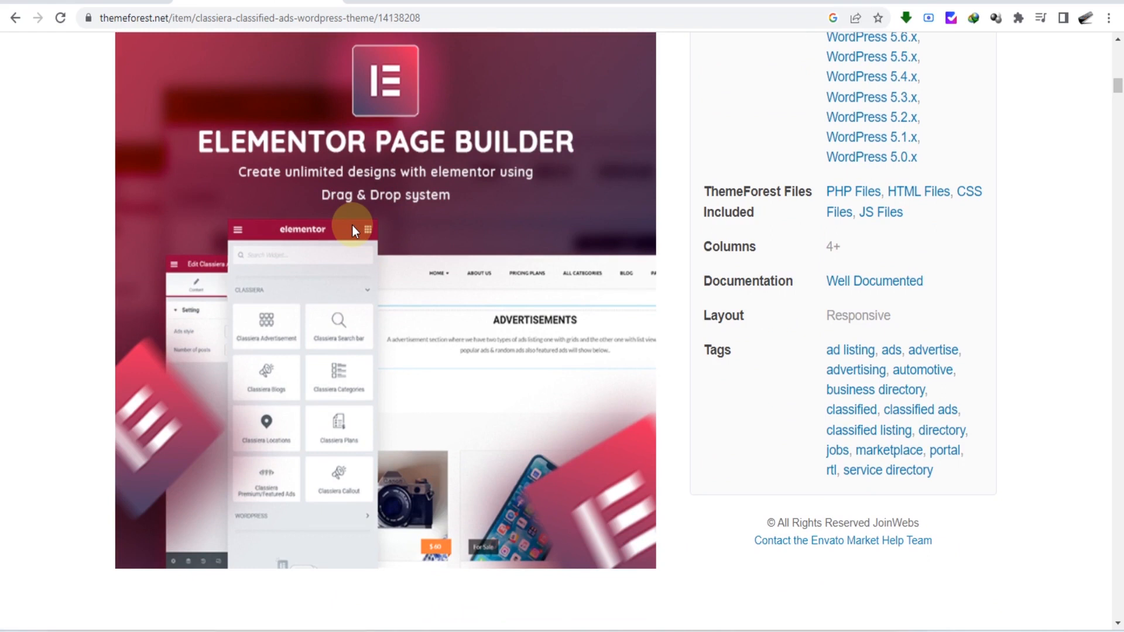
scroll(352, 225, "down", 12)
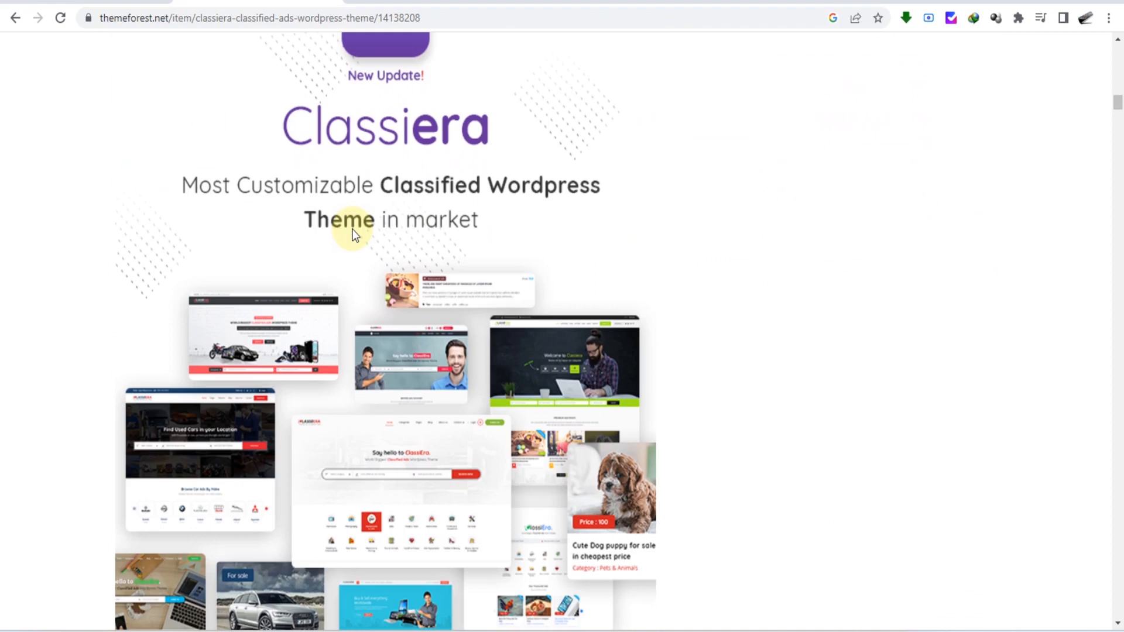
scroll(352, 235, "down", 11)
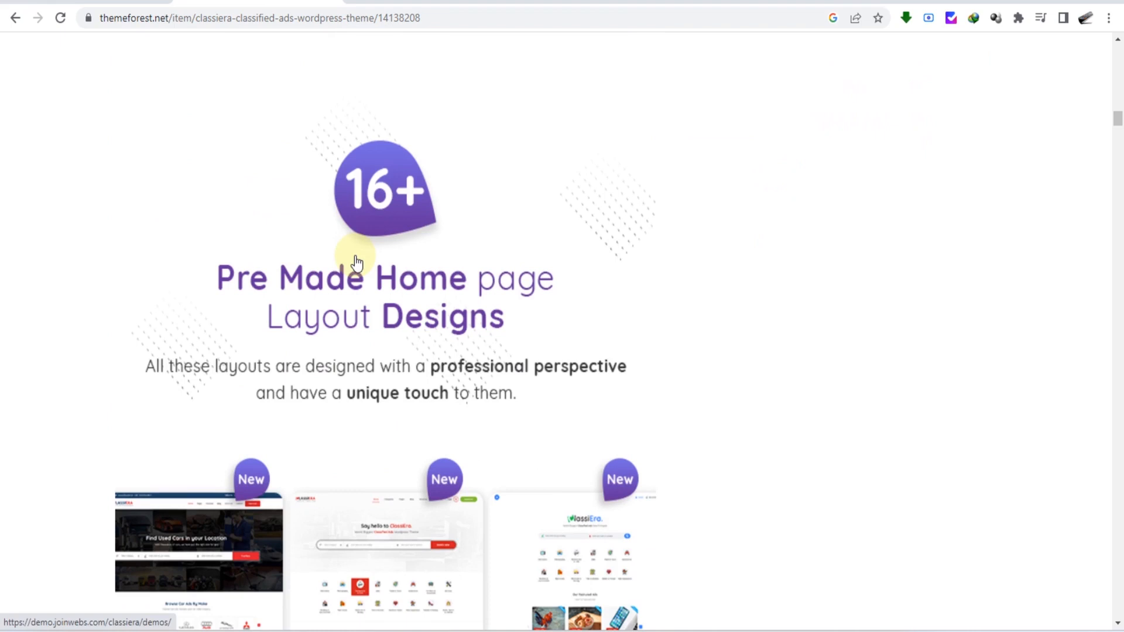
scroll(357, 262, "down", 12)
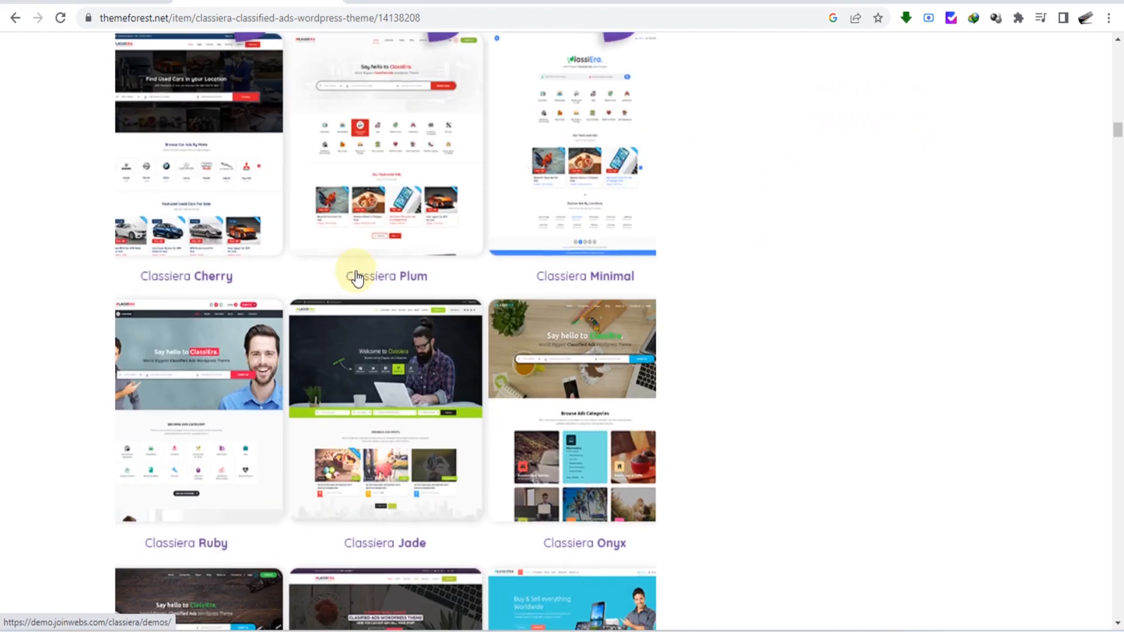
scroll(358, 278, "down", 6)
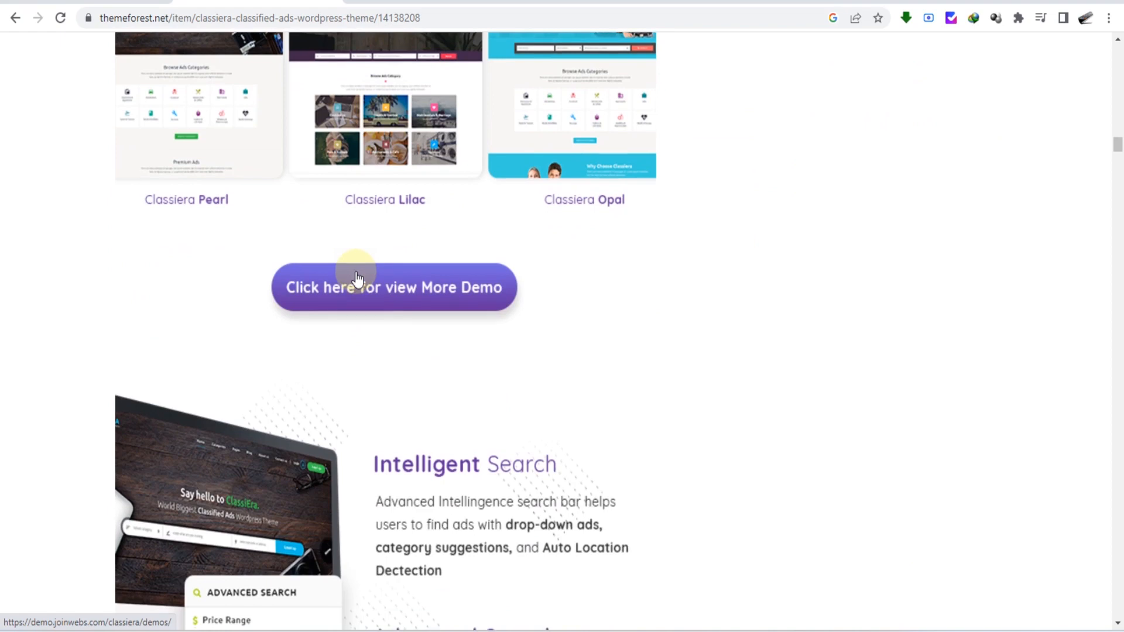
Examine the Intelligent Search, Advanced Search Filters and Google Map Integration sections of the Classiera description.
scroll(357, 279, "down", 5)
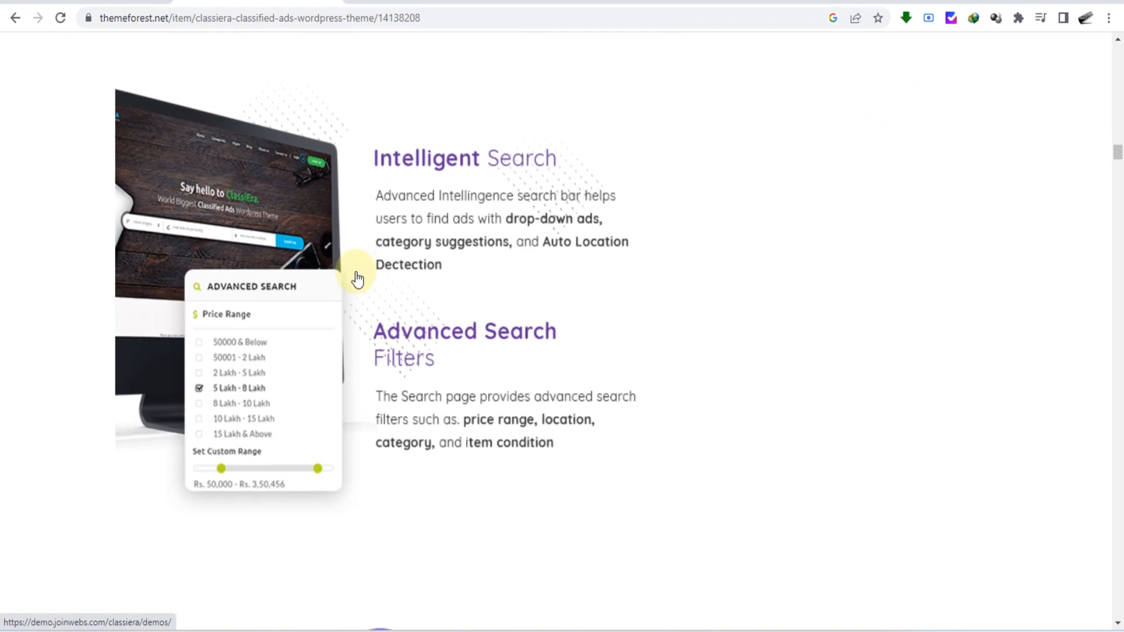
scroll(358, 277, "down", 4)
scroll(359, 277, "down", 5)
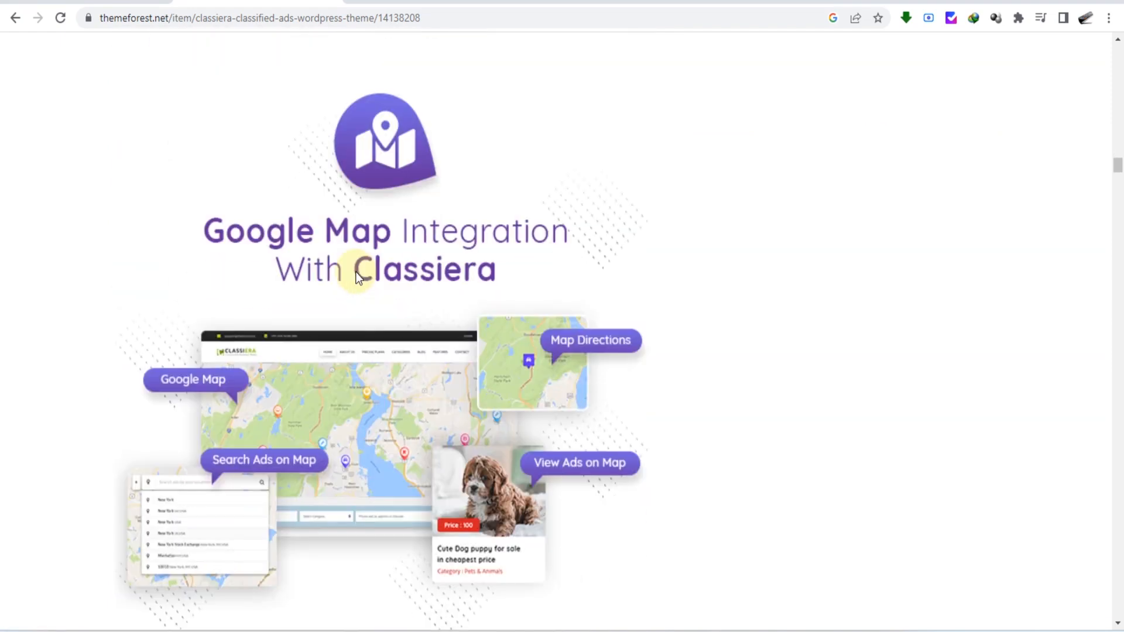
scroll(358, 277, "down", 4)
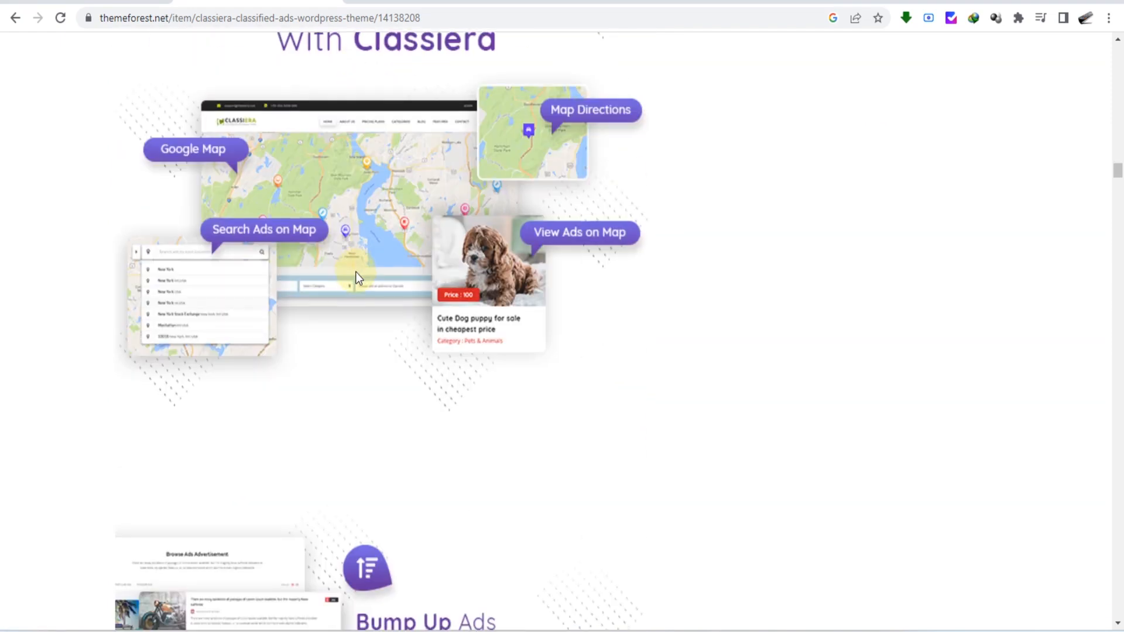
scroll(359, 277, "down", 4)
scroll(360, 286, "up", 18)
scroll(365, 308, "down", 2)
scroll(380, 275, "down", 1)
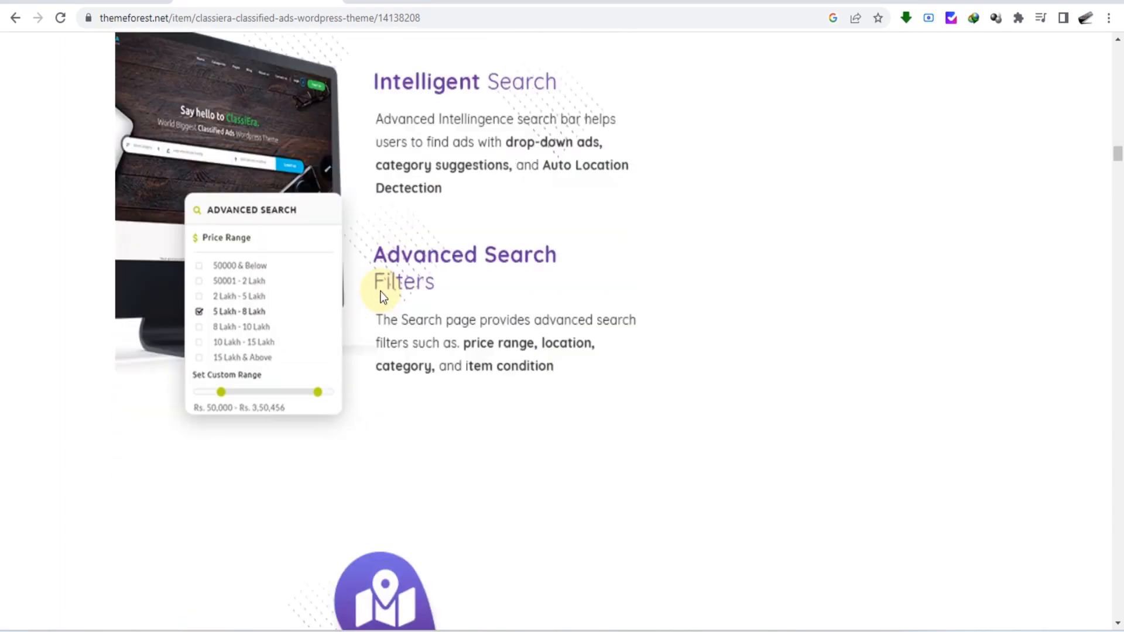
scroll(334, 320, "down", 8)
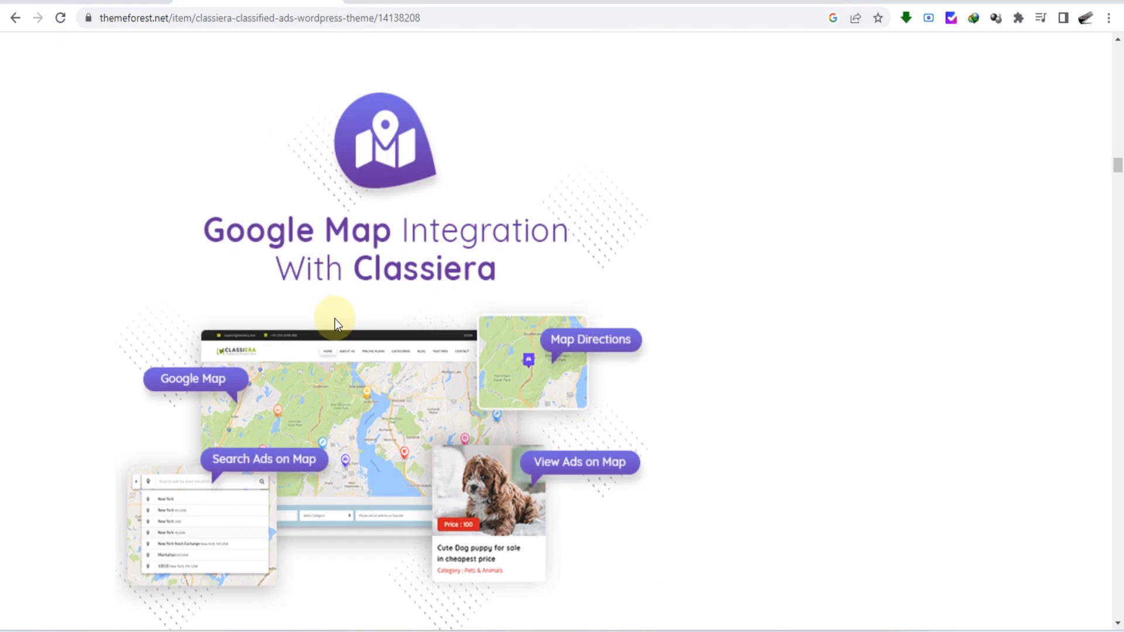
Review the Classiera sections from Bump Up Ads and payment options through messaging, user dashboard, post styles and pricing tables to the WooCommerce shop page.
scroll(335, 321, "down", 12)
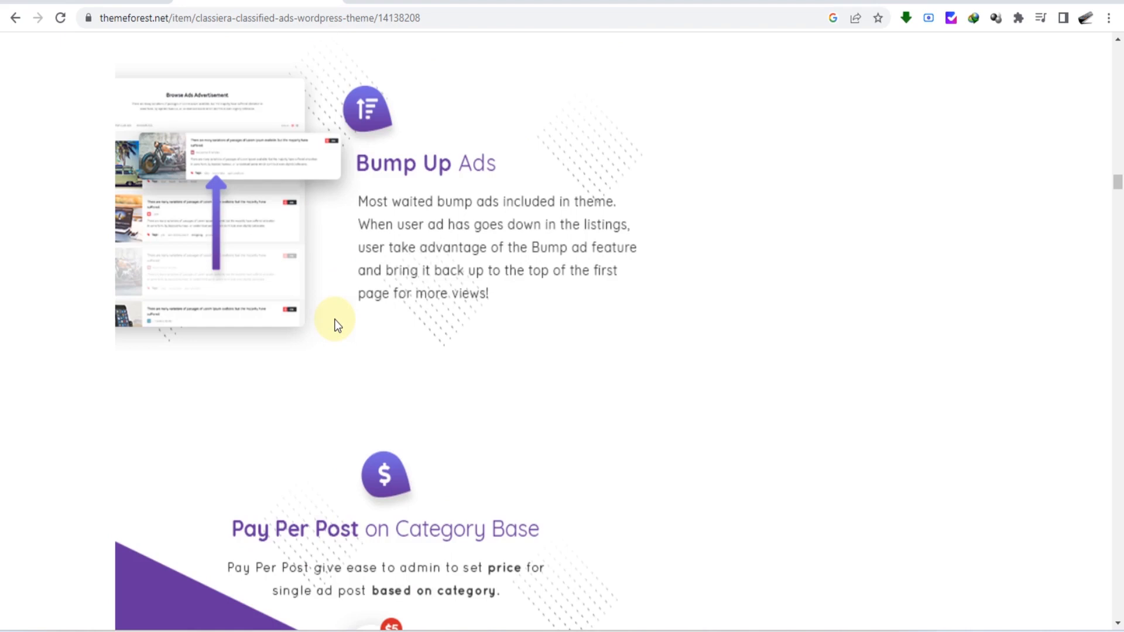
scroll(335, 319, "down", 6)
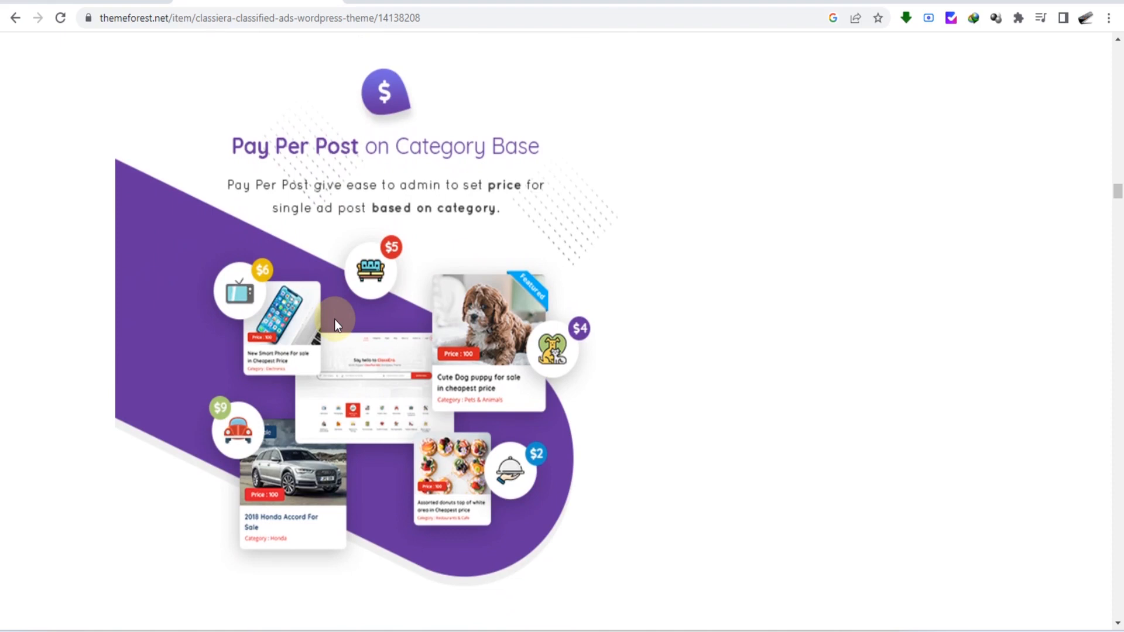
scroll(335, 318, "down", 9)
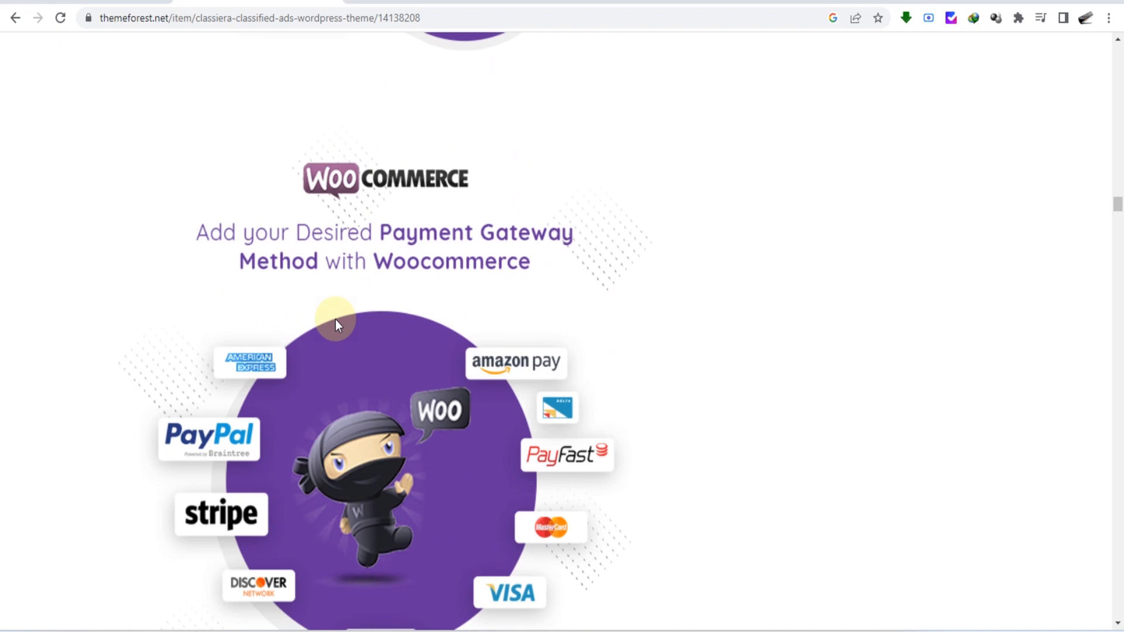
scroll(336, 320, "down", 3)
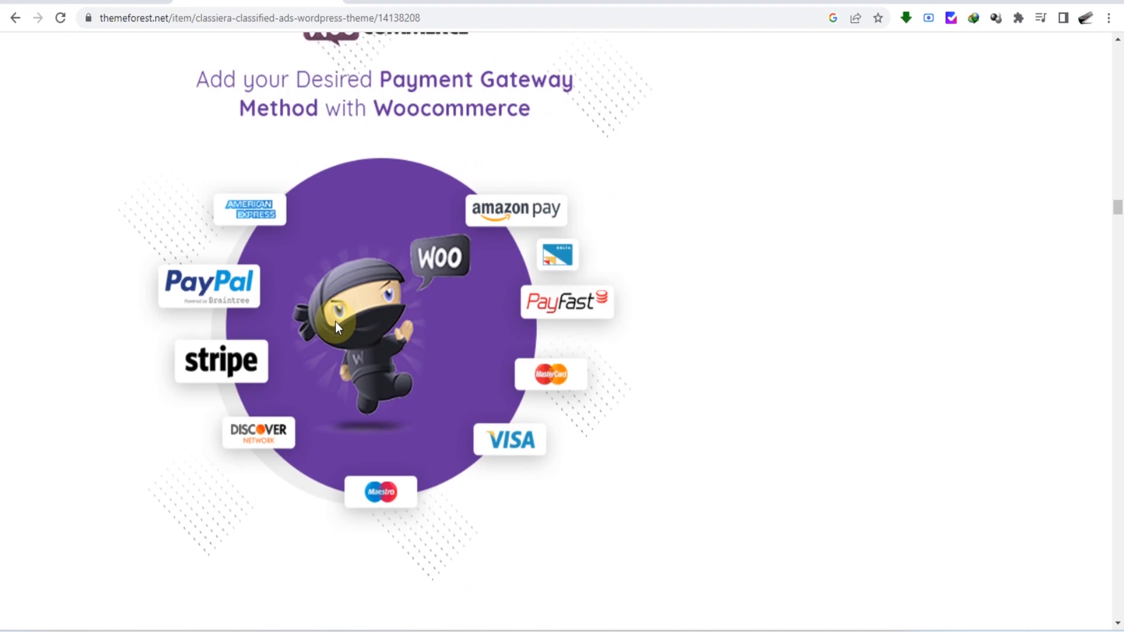
scroll(336, 322, "up", 2)
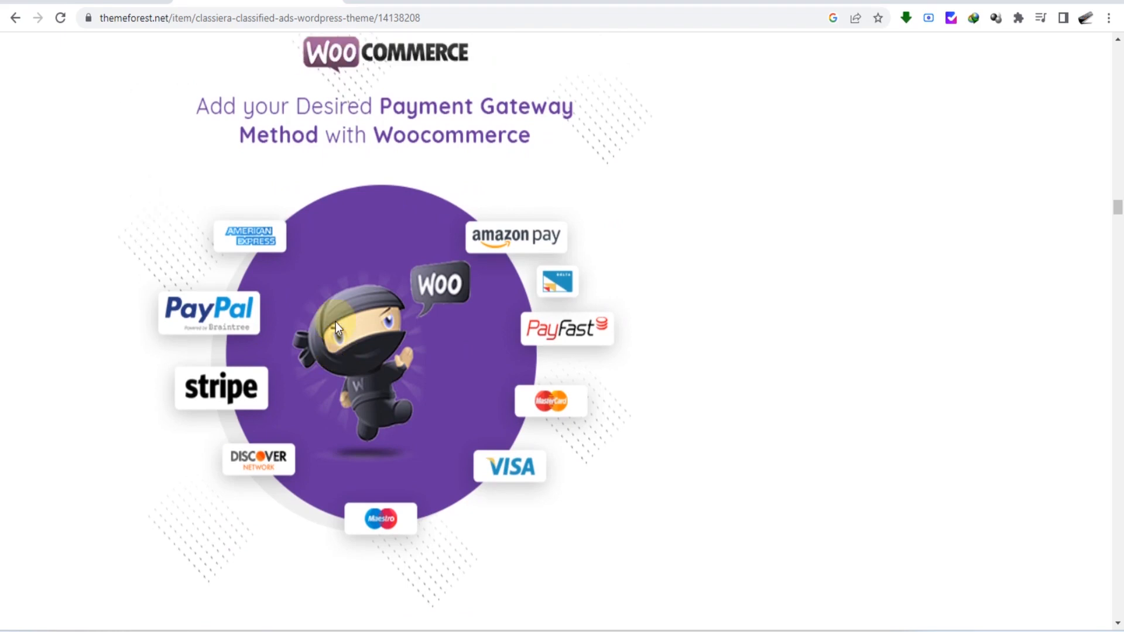
scroll(336, 323, "down", 7)
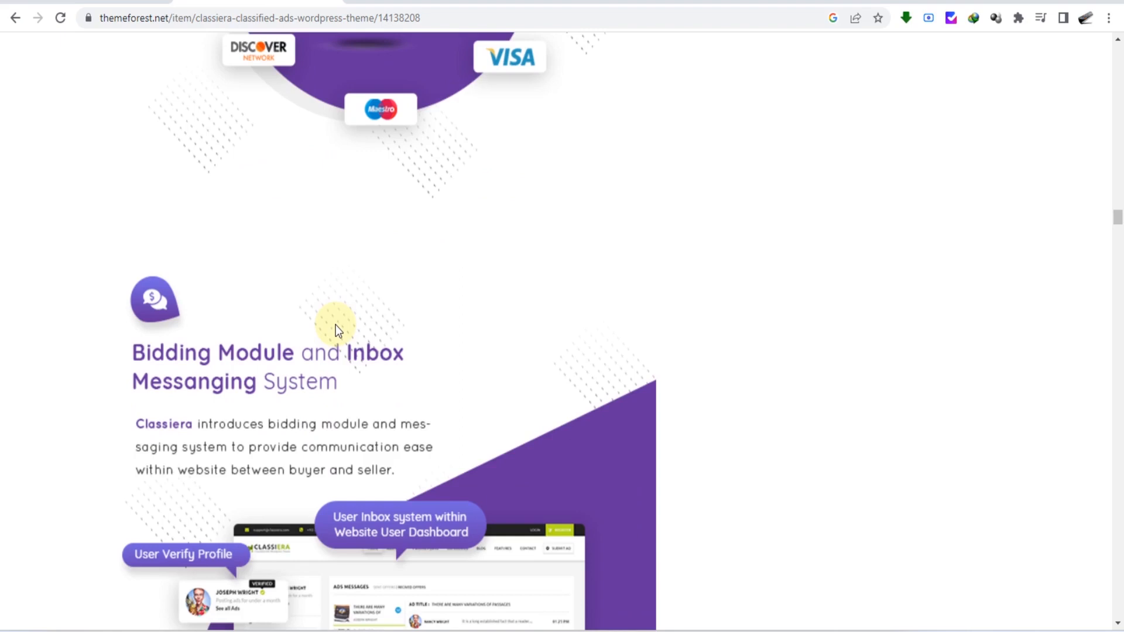
scroll(335, 325, "down", 10)
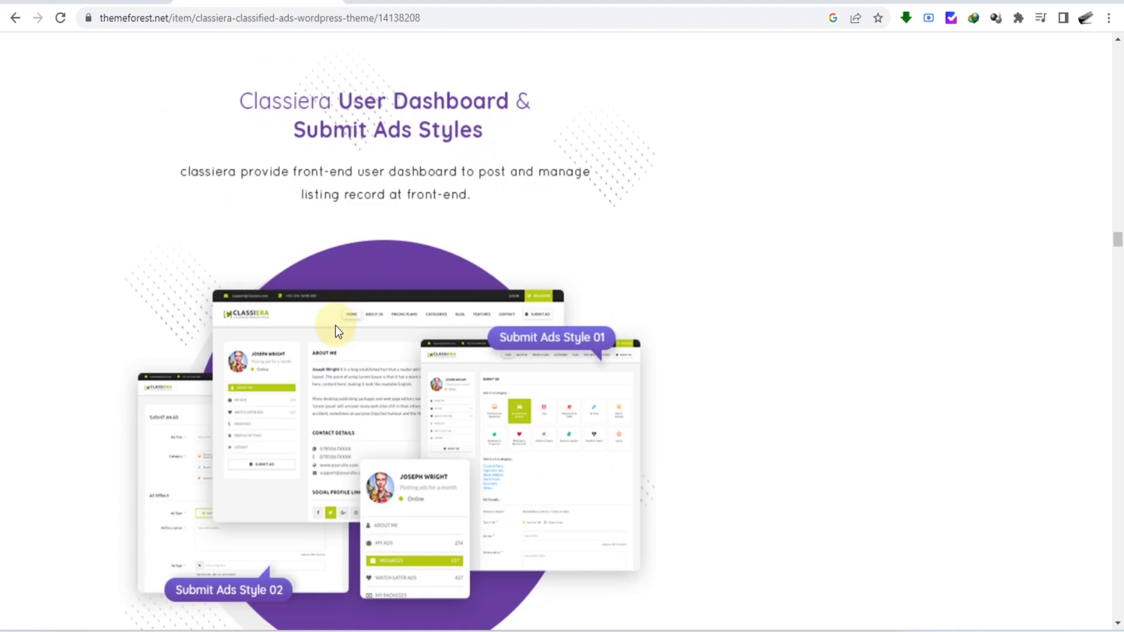
scroll(335, 326, "down", 10)
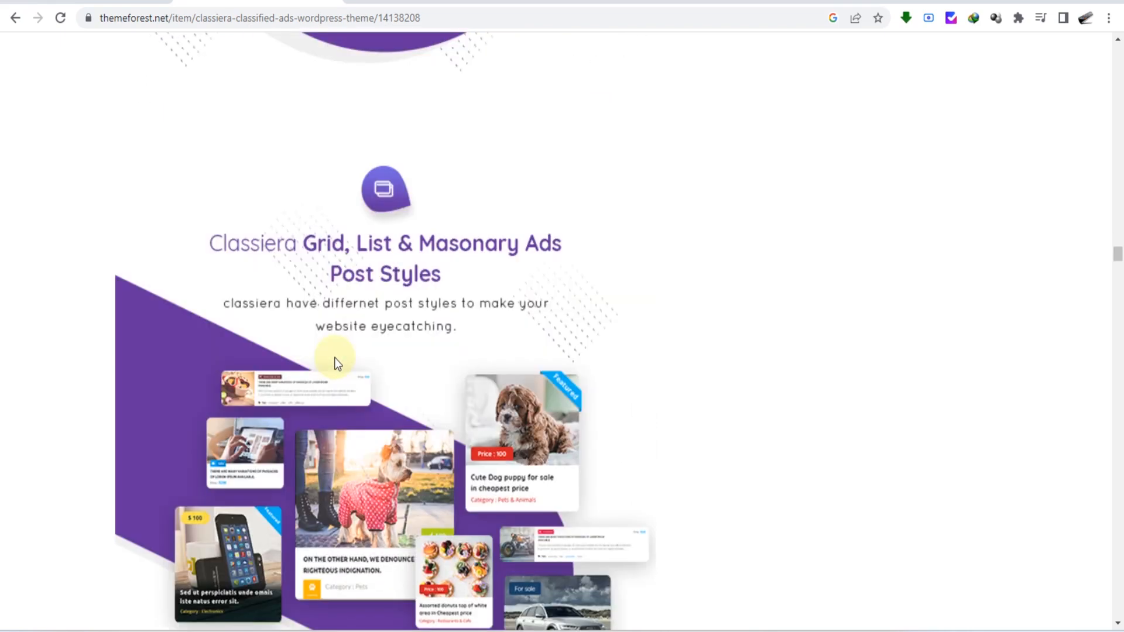
scroll(336, 363, "down", 12)
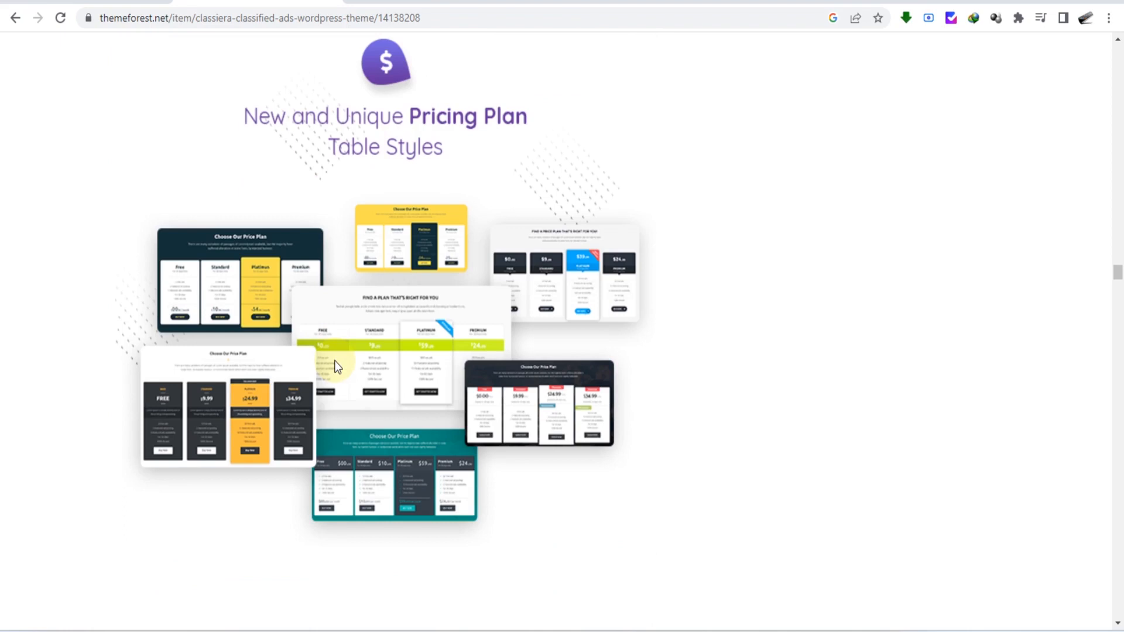
scroll(337, 365, "down", 9)
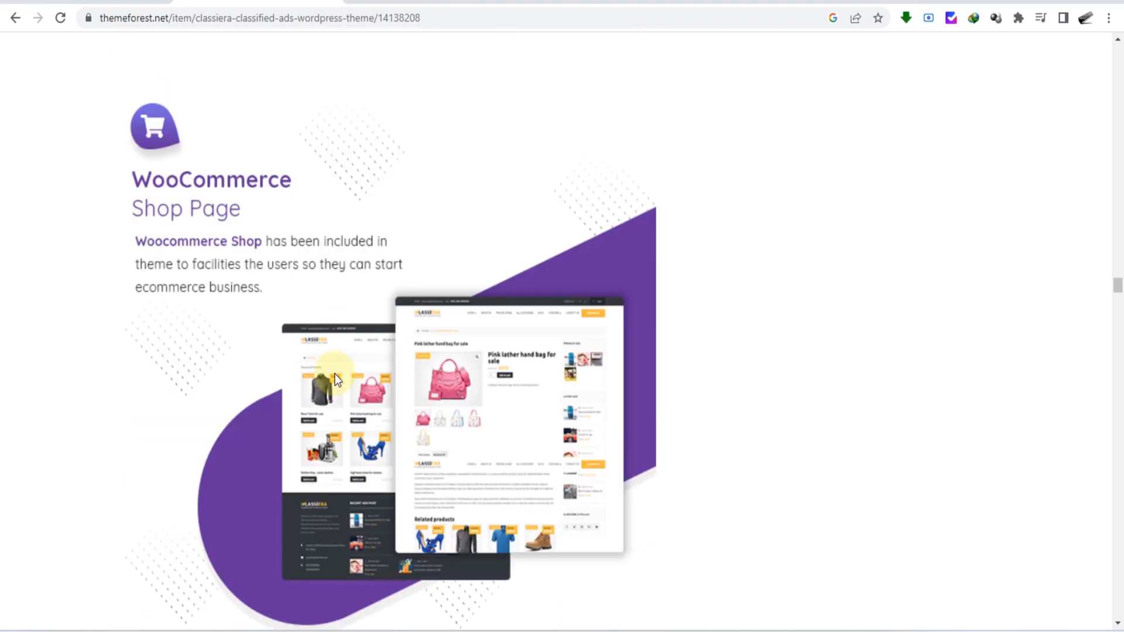
scroll(335, 385, "down", 5)
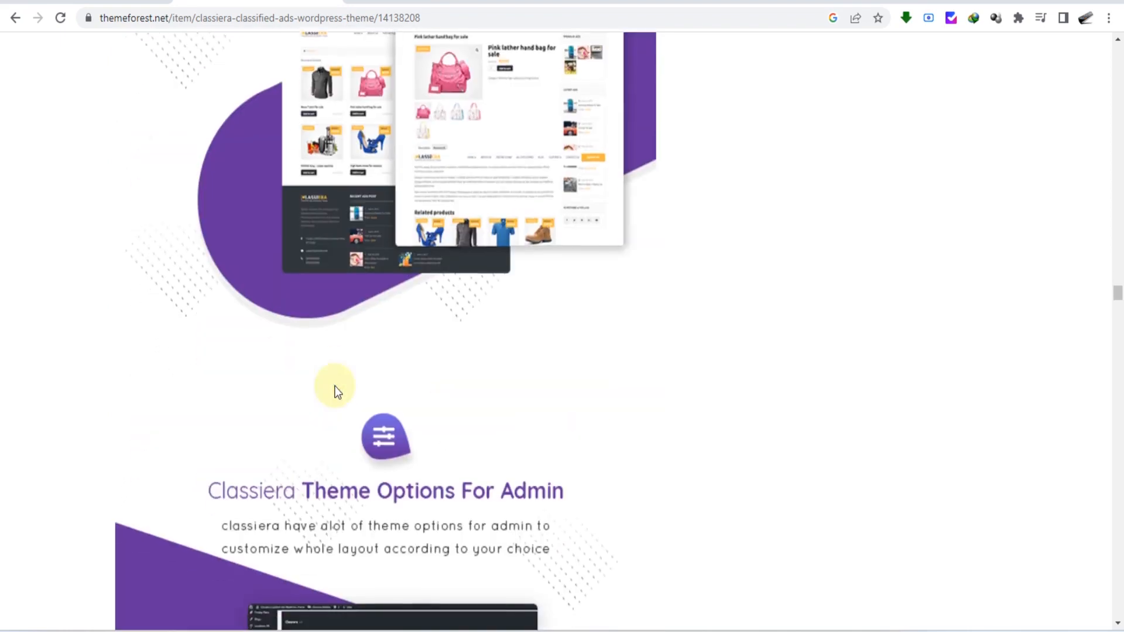
scroll(335, 387, "up", 5)
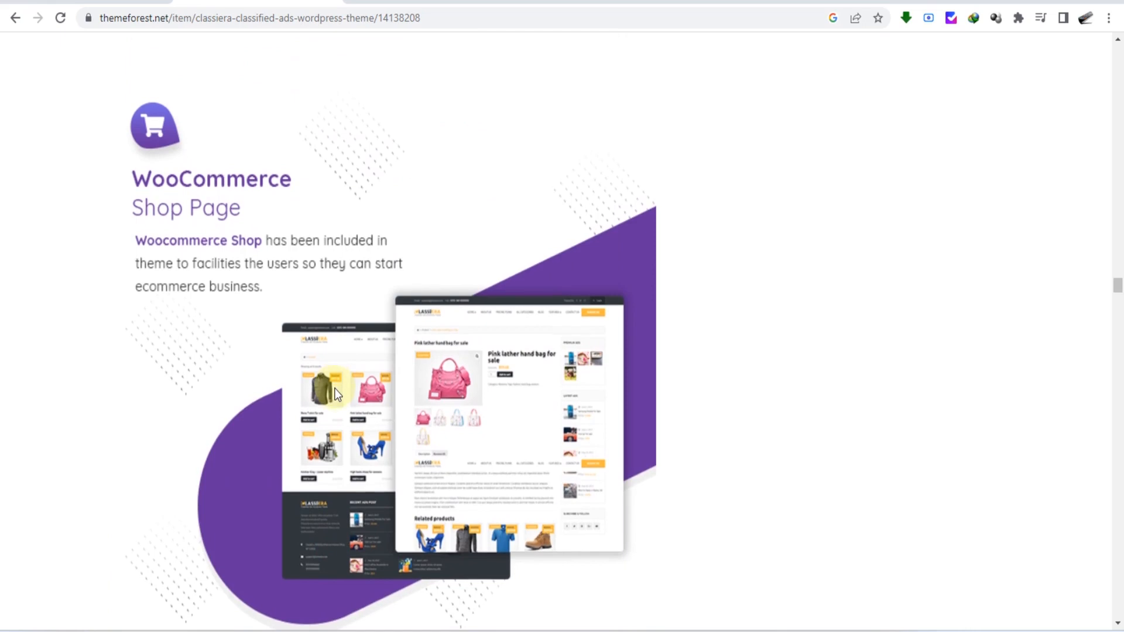
Read through the Classiera More Key Features section, from Unique Layout Design to Bootstrap 4 and WooCommerce plans checkout.
scroll(335, 388, "down", 8)
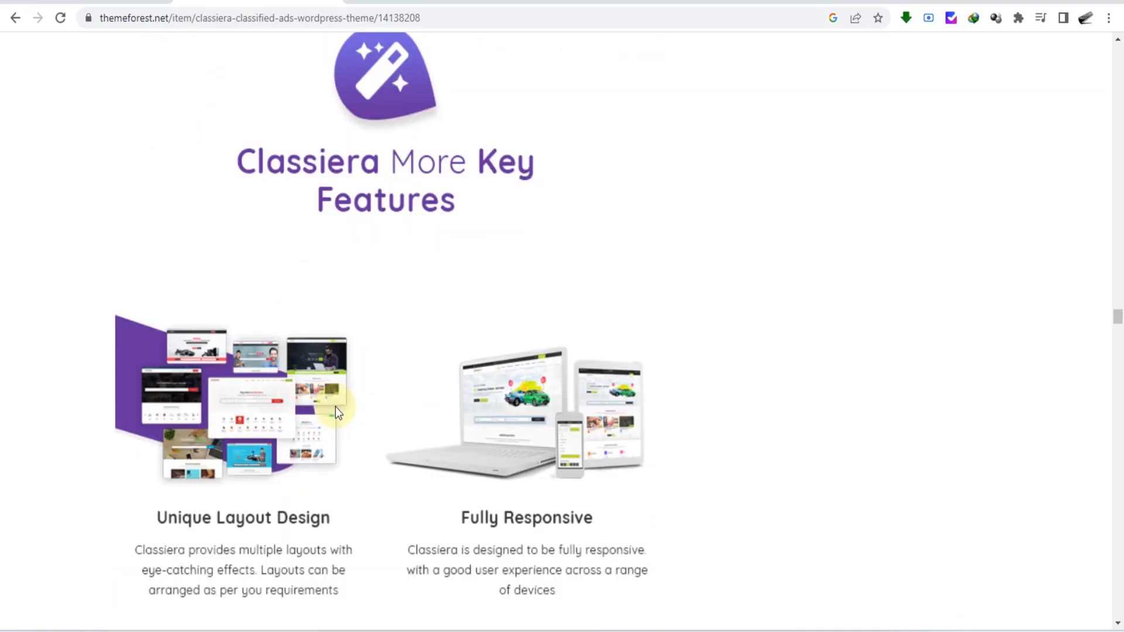
scroll(336, 406, "down", 3)
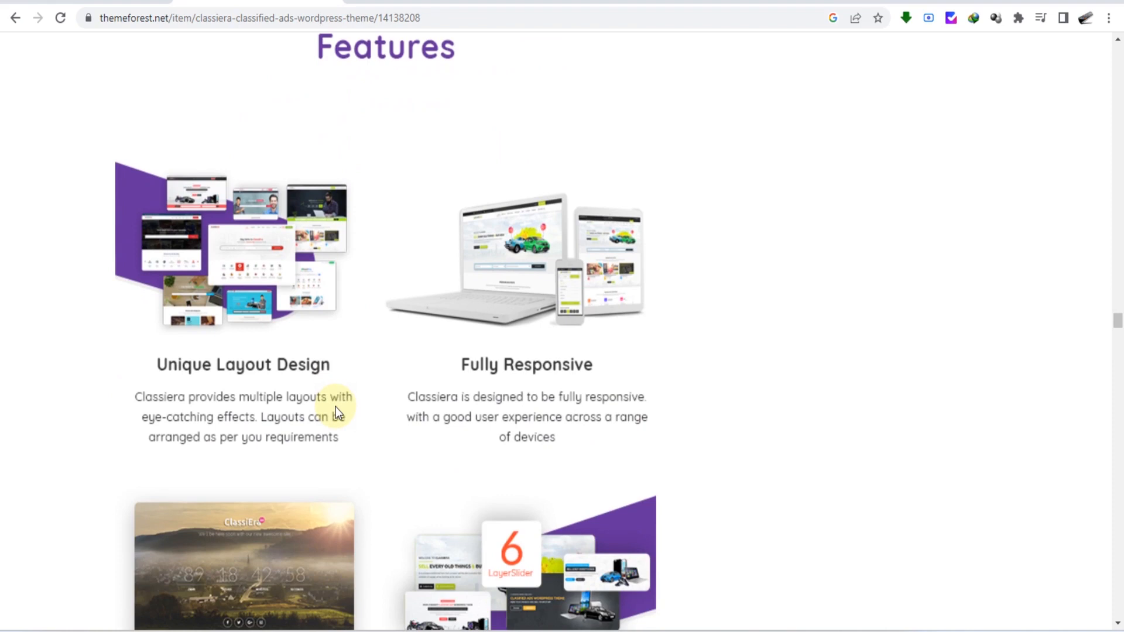
scroll(336, 419, "down", 5)
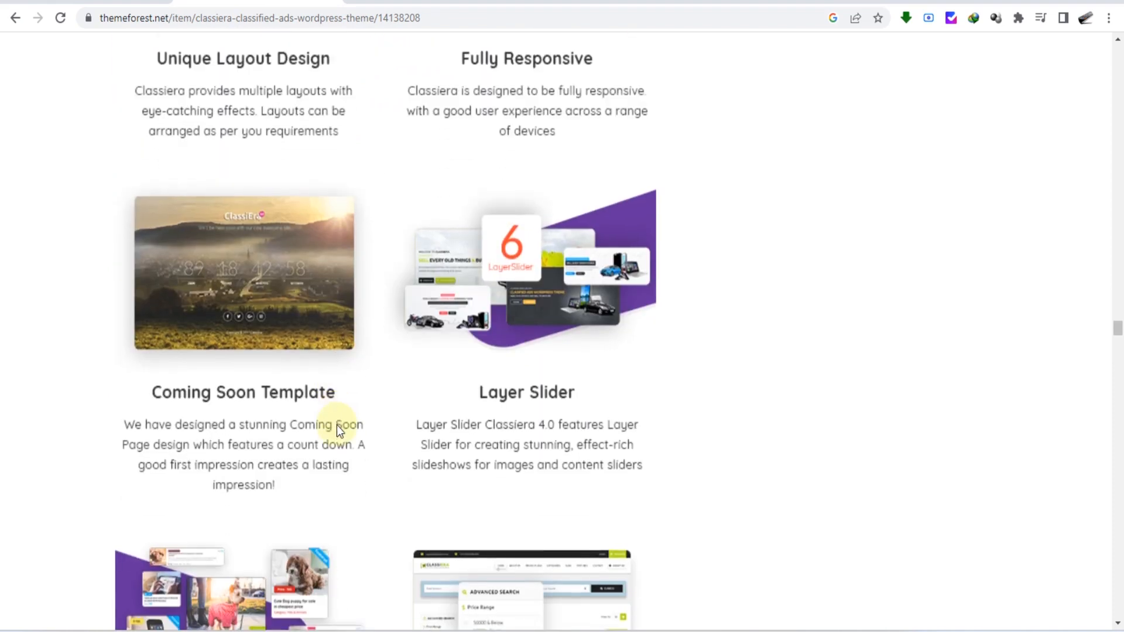
scroll(336, 425, "down", 10)
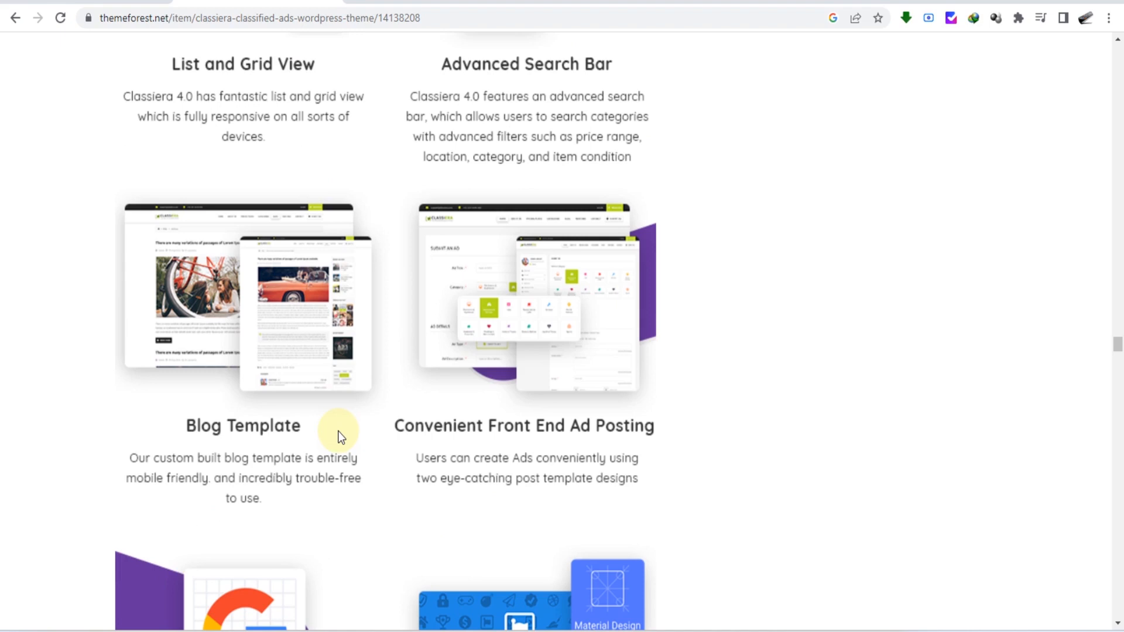
scroll(341, 438, "down", 6)
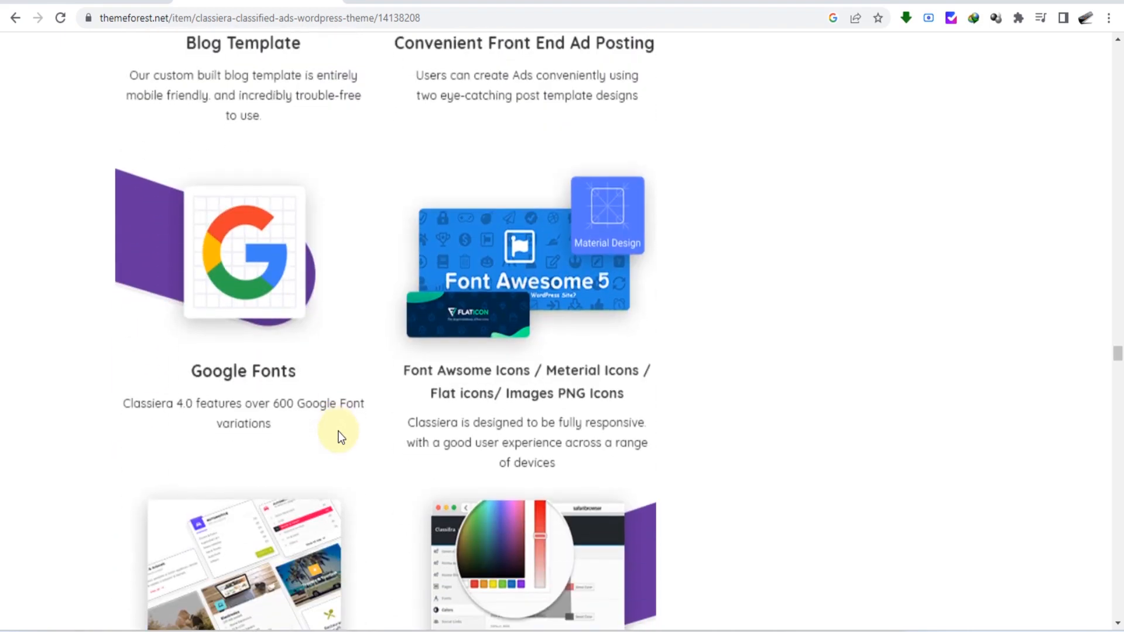
scroll(341, 438, "down", 3)
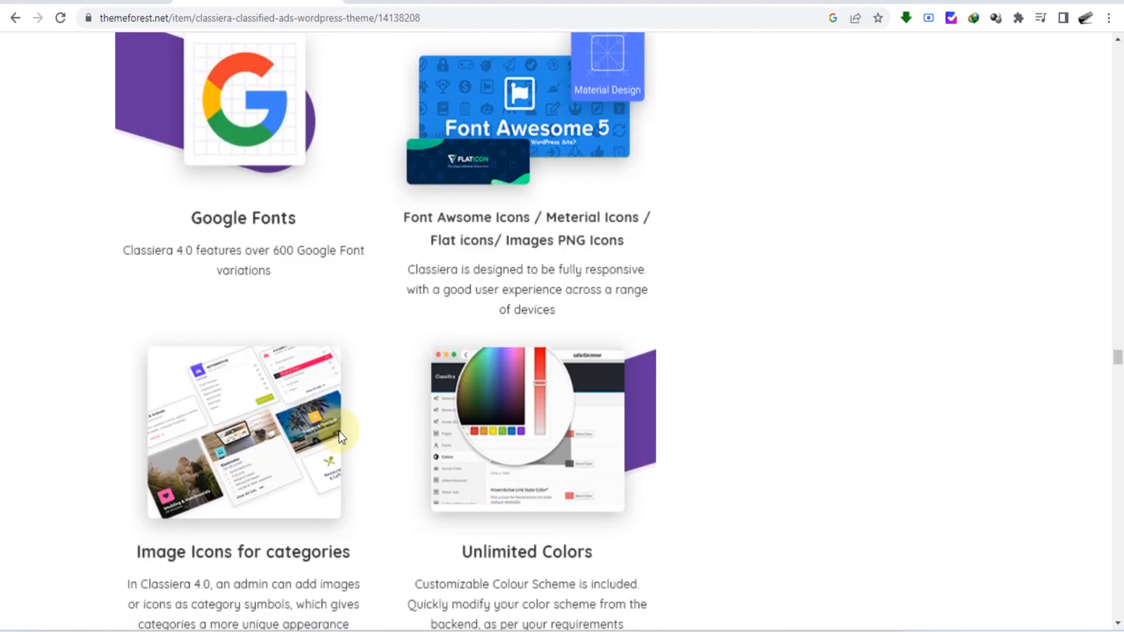
scroll(339, 431, "down", 6)
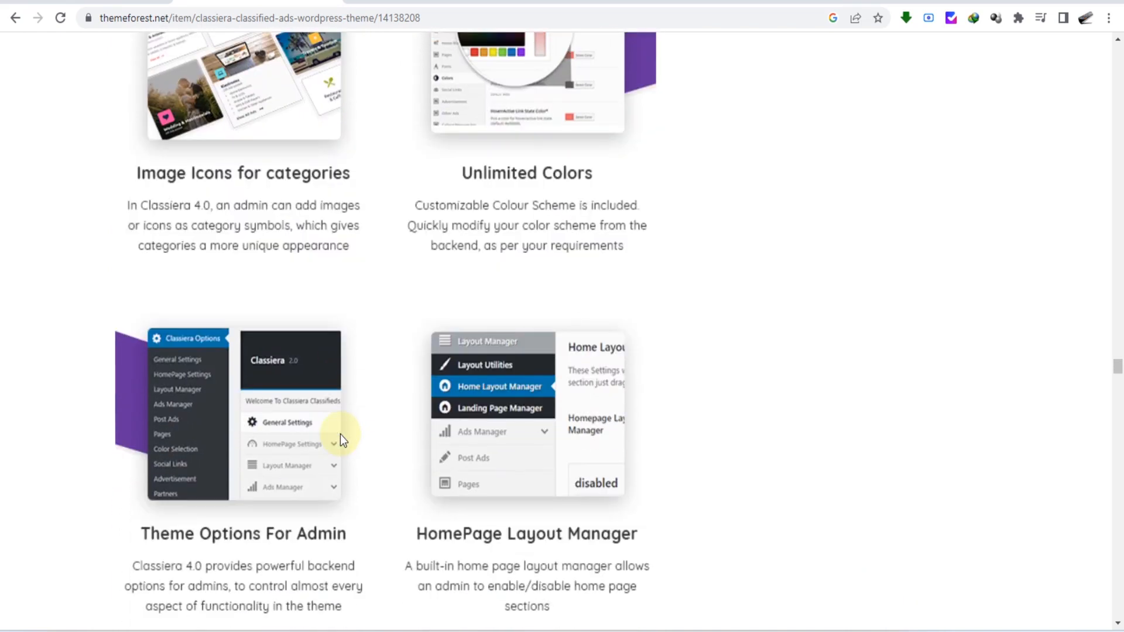
scroll(342, 438, "down", 1)
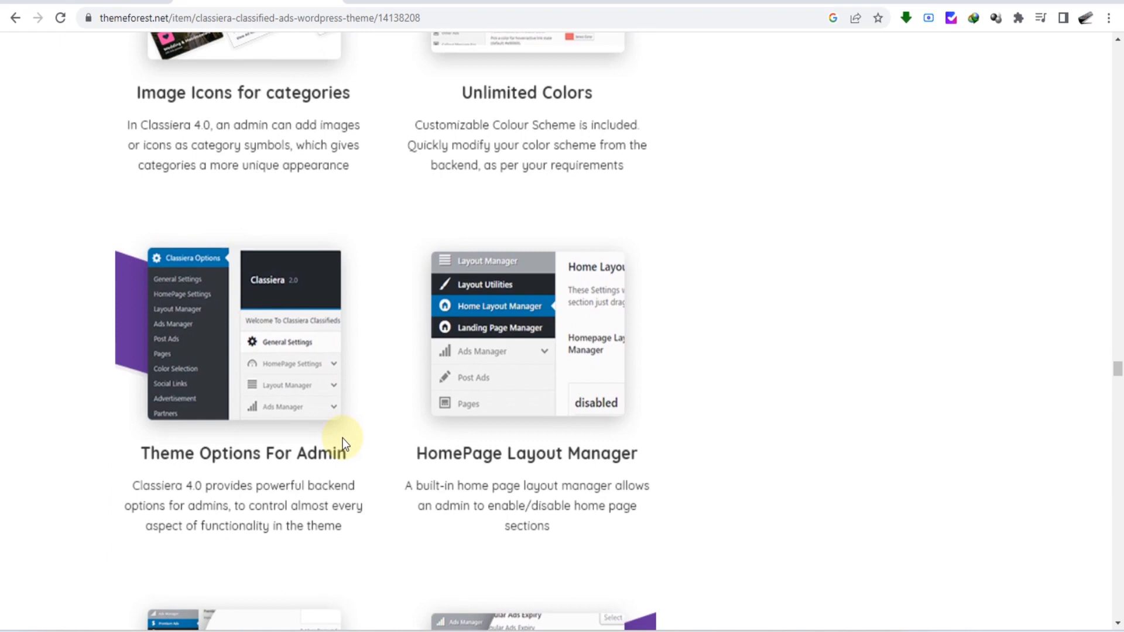
scroll(342, 438, "down", 5)
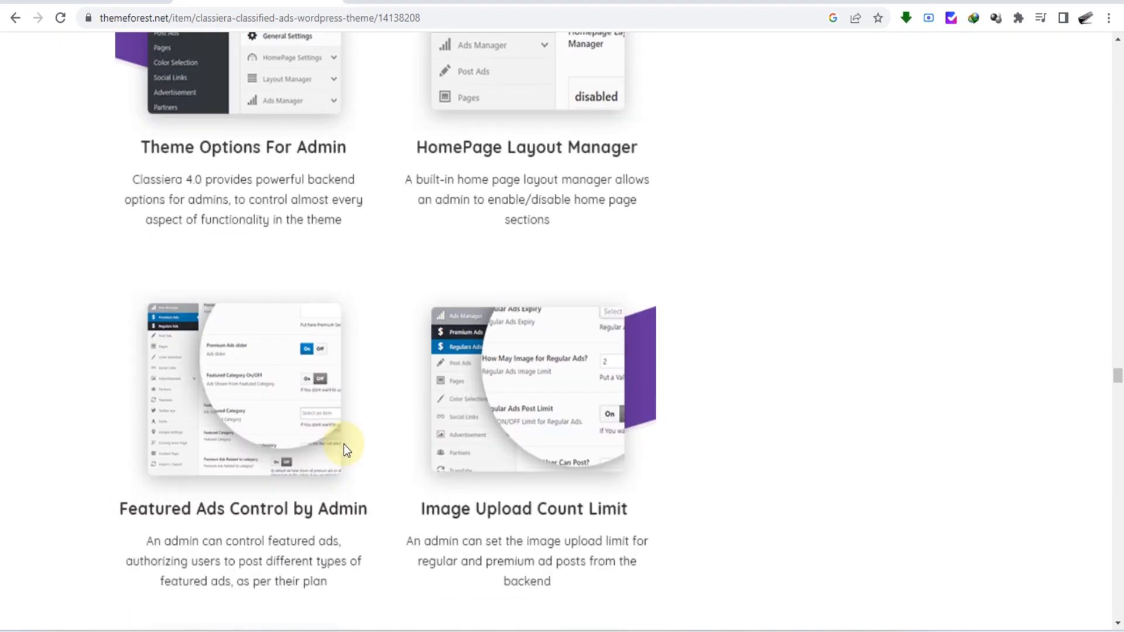
scroll(343, 445, "down", 5)
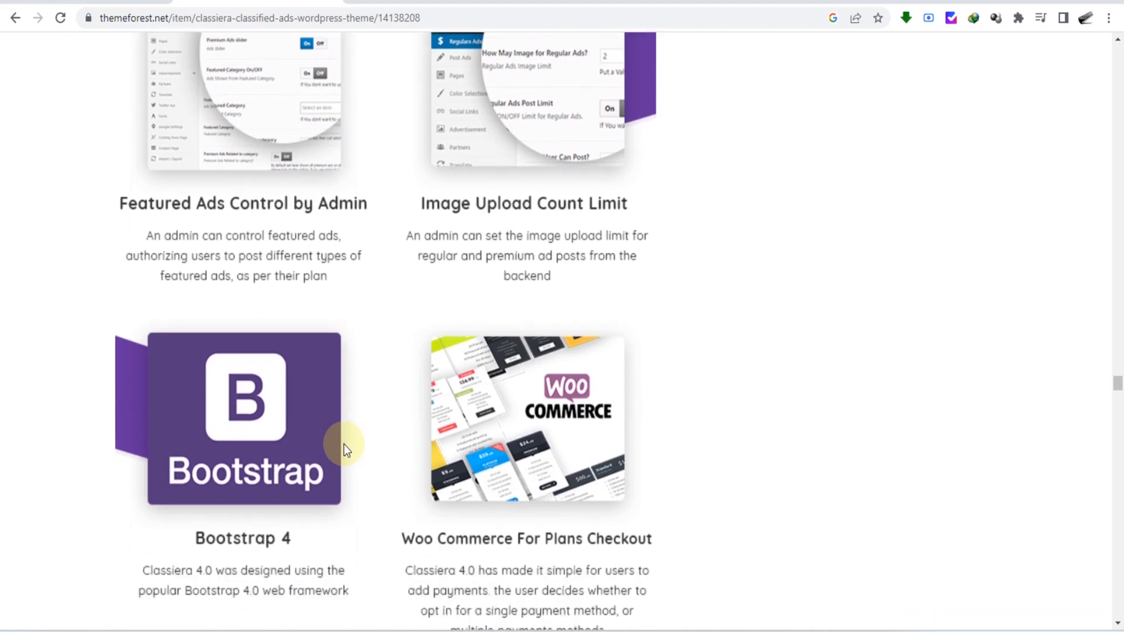
Look through the rest of the Classiera description, from Email Template and One Click Demo import to the pricing and author rating.
scroll(345, 456, "down", 10)
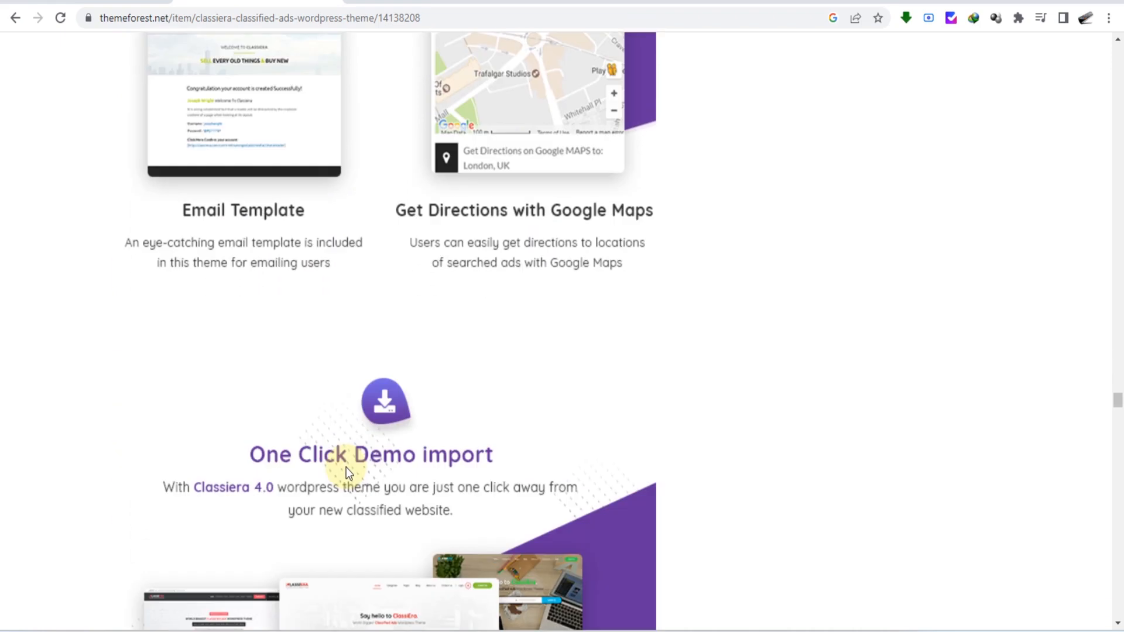
scroll(346, 467, "up", 1)
scroll(346, 467, "down", 7)
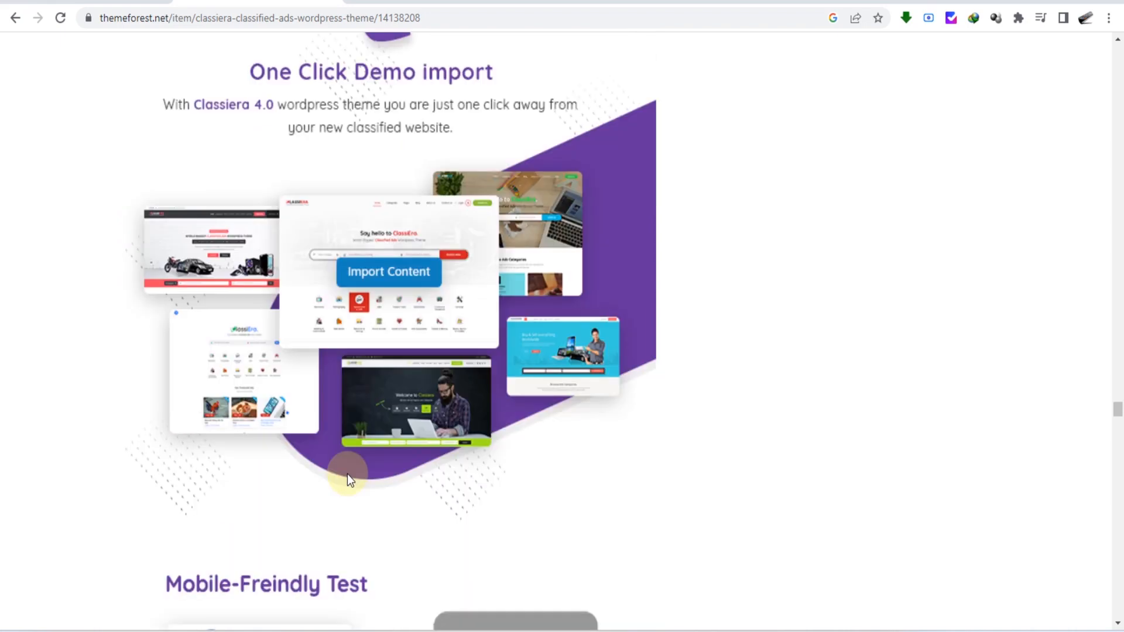
scroll(346, 474, "down", 20)
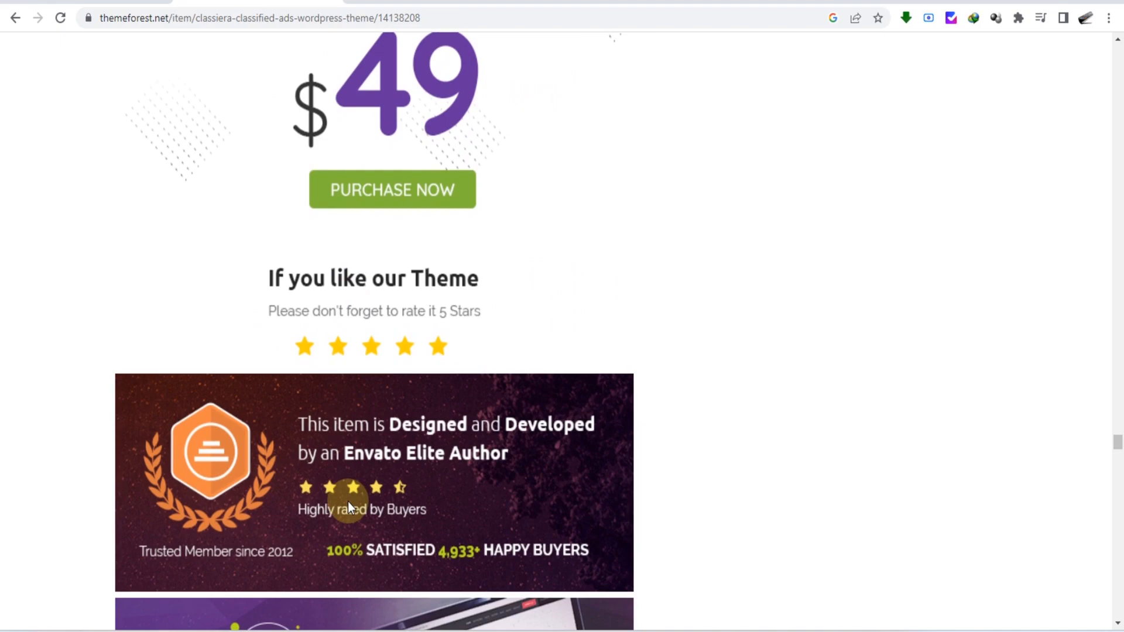
scroll(348, 501, "down", 3)
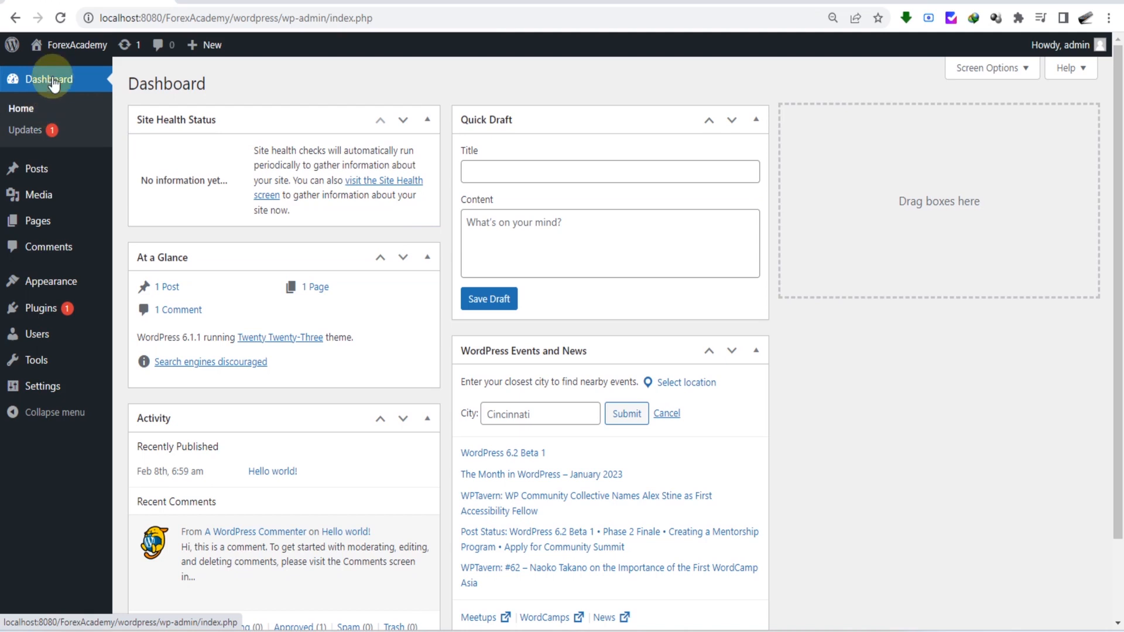
Open the ForexAcademy site's front page in a new tab, review it down to the footer, and return to the WordPress dashboard.
mouse_move(64, 46)
right_click(52, 68)
left_click(93, 77)
left_click(240, 2)
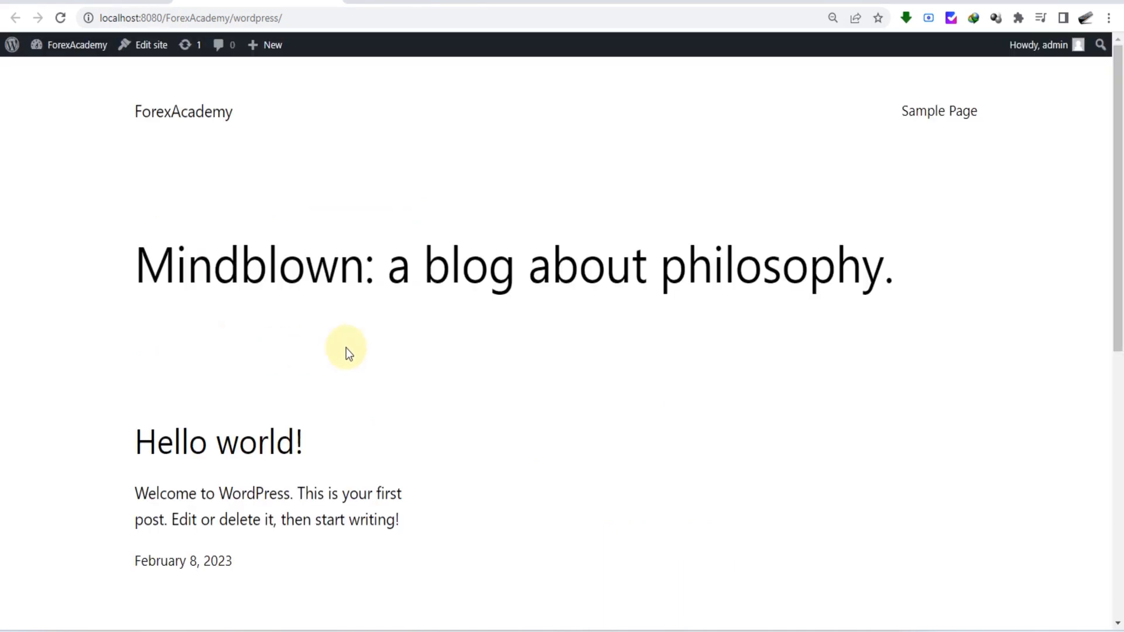
scroll(344, 348, "down", 8)
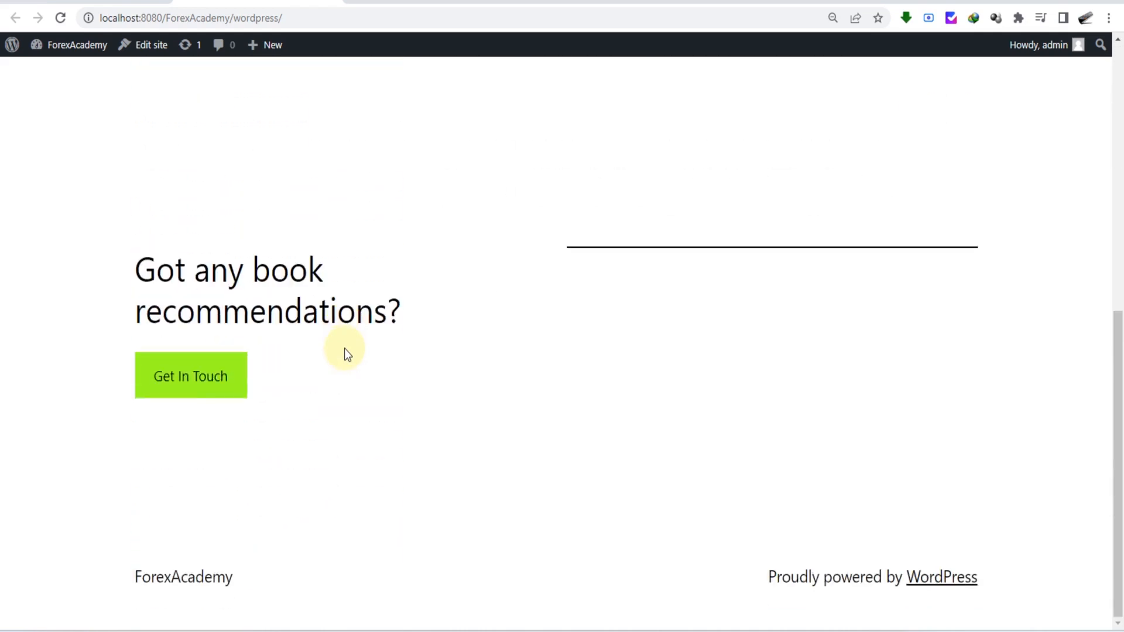
scroll(344, 350, "up", 8)
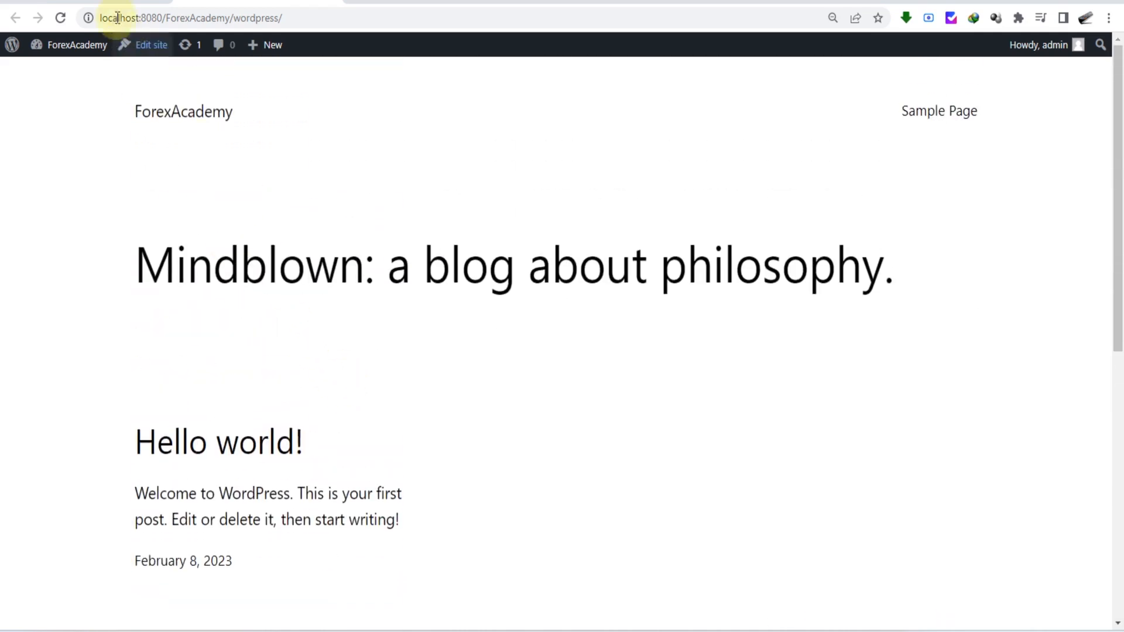
left_click(82, 45)
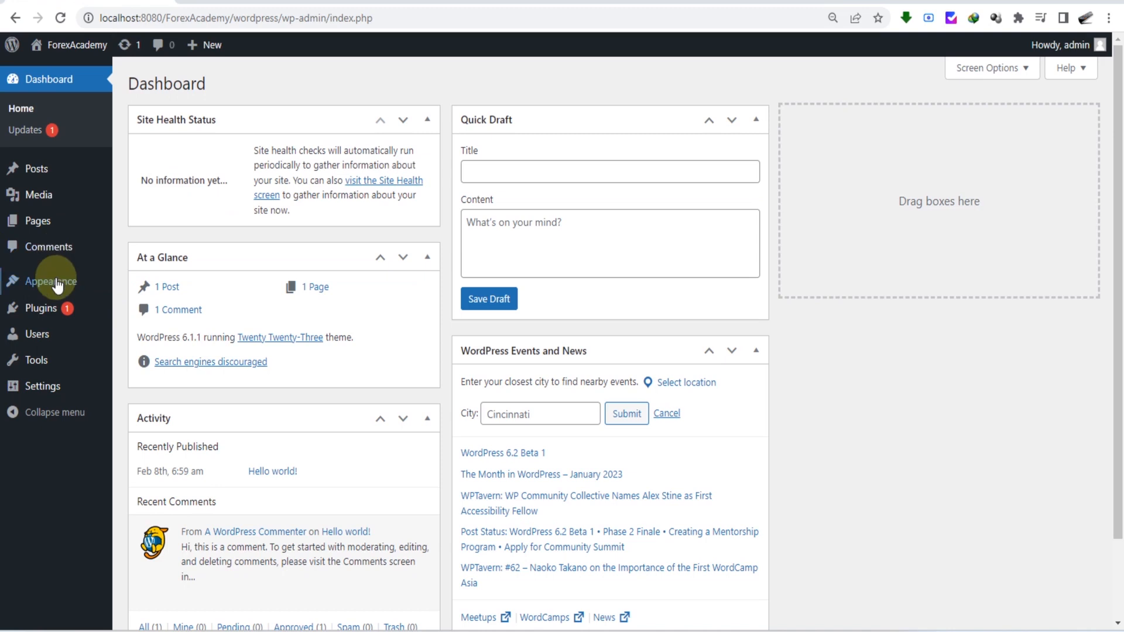
Start a theme upload in WordPress and select classiera.zip from the ThemeForest Classiera folder on the Desktop.
left_click(57, 285)
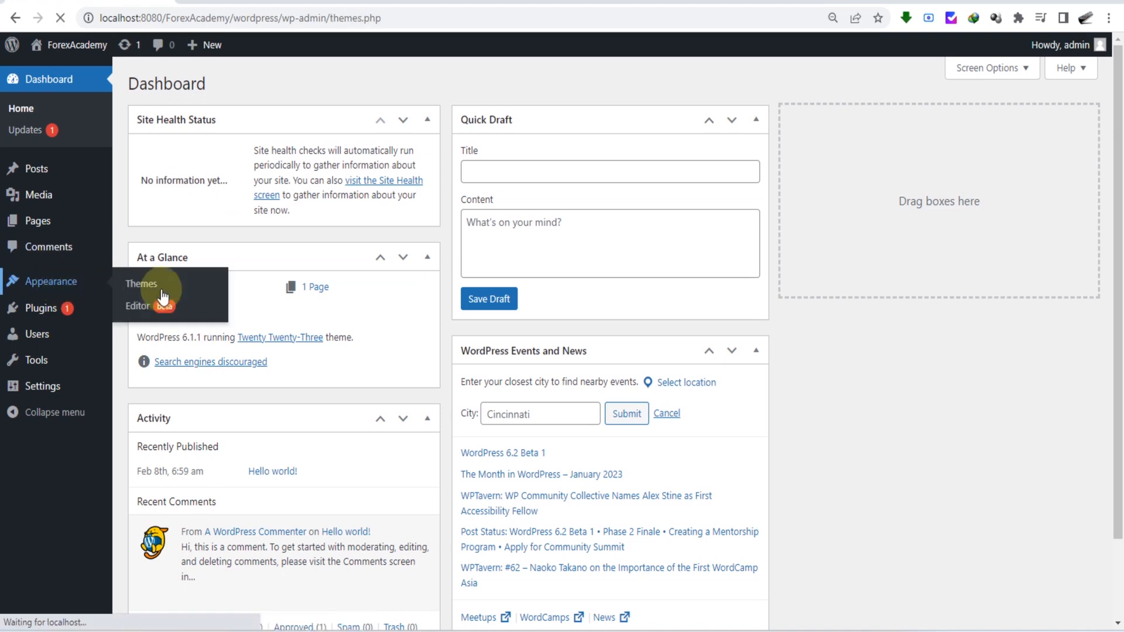
scroll(351, 410, "down", 2)
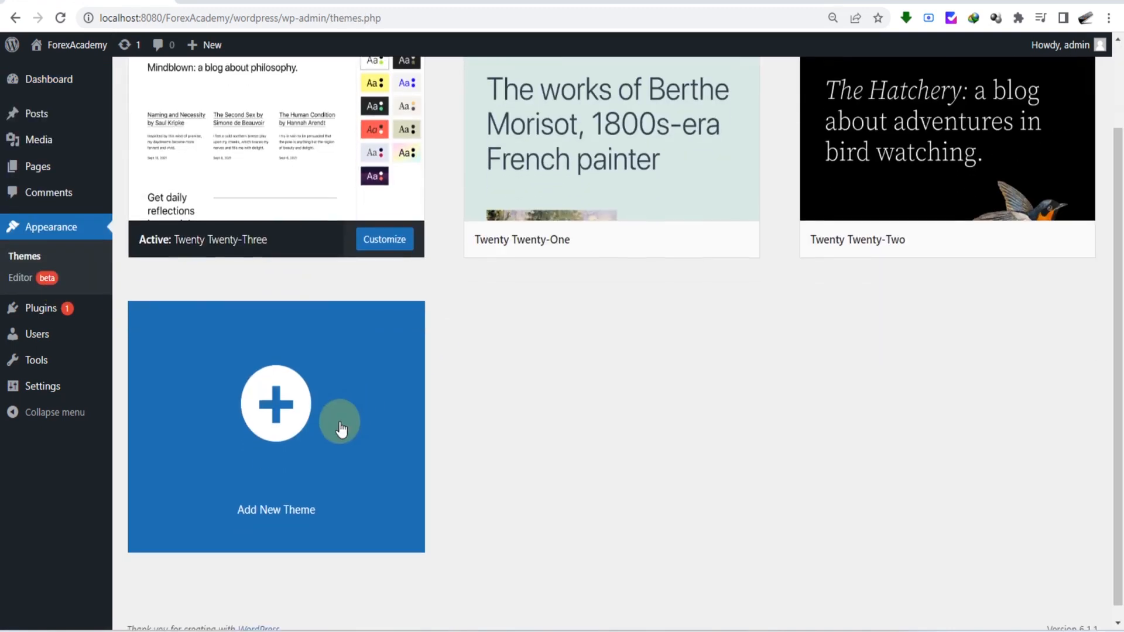
left_click(284, 397)
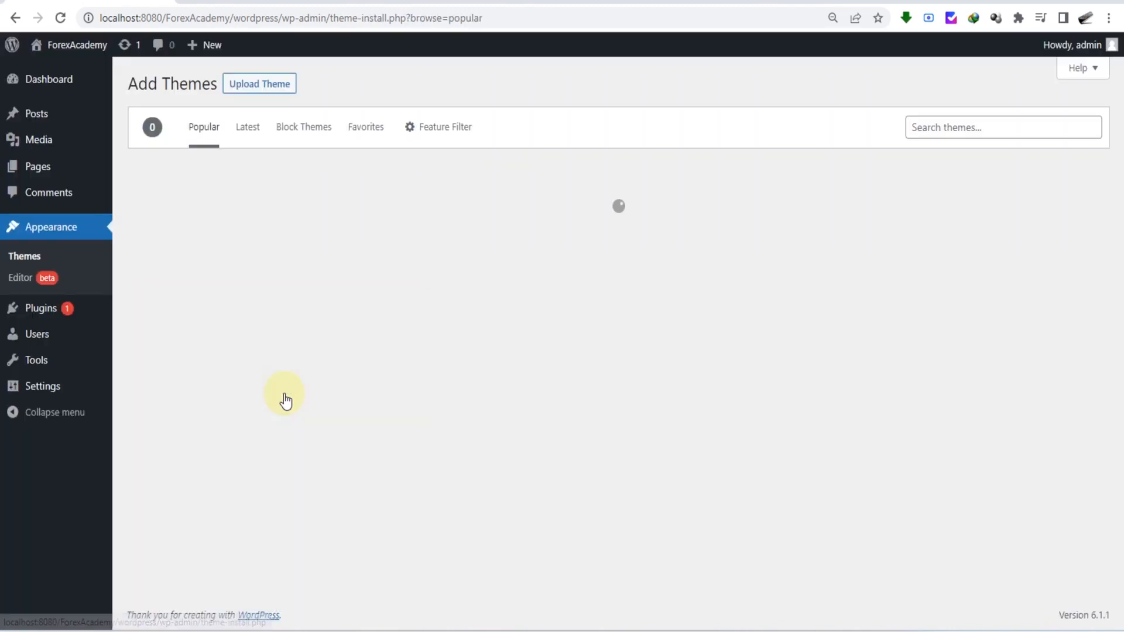
left_click(252, 88)
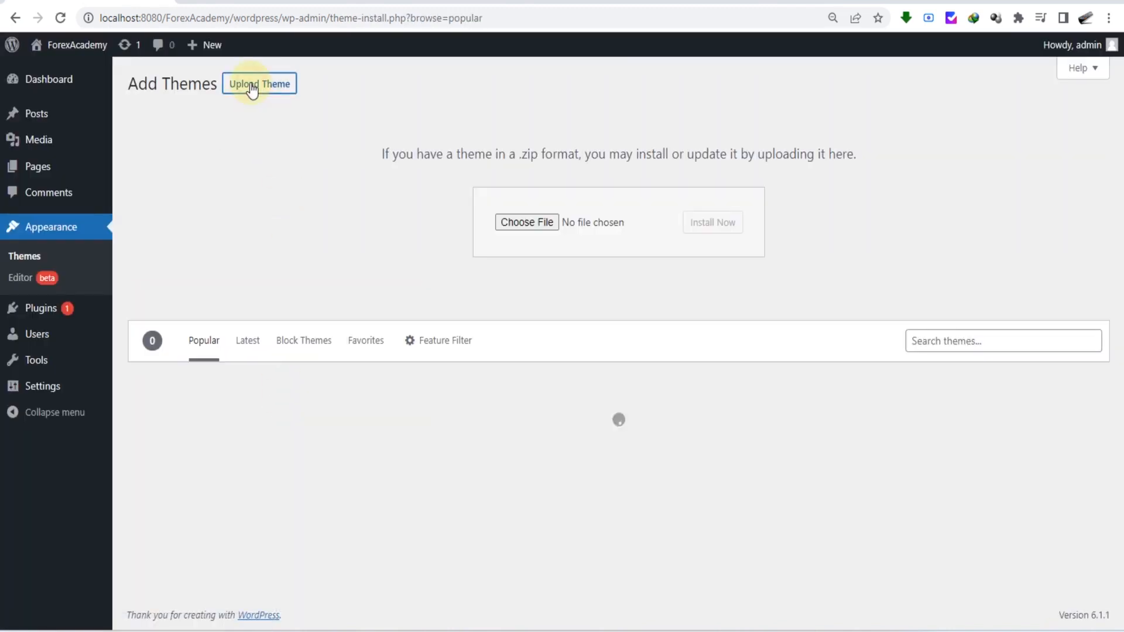
left_click(514, 227)
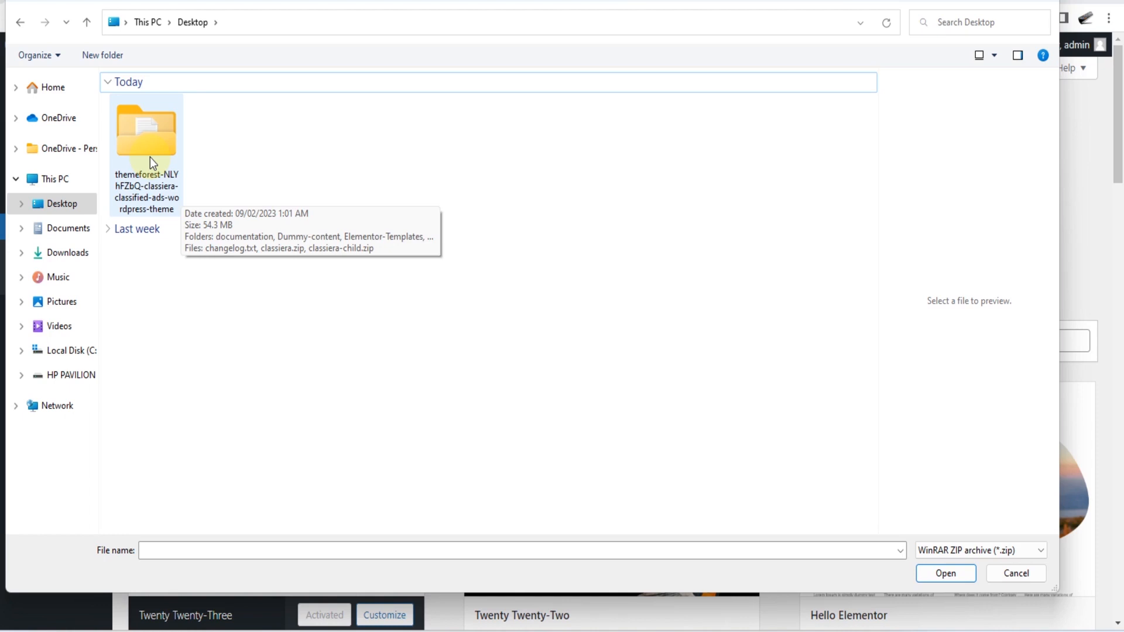
double_click(150, 157)
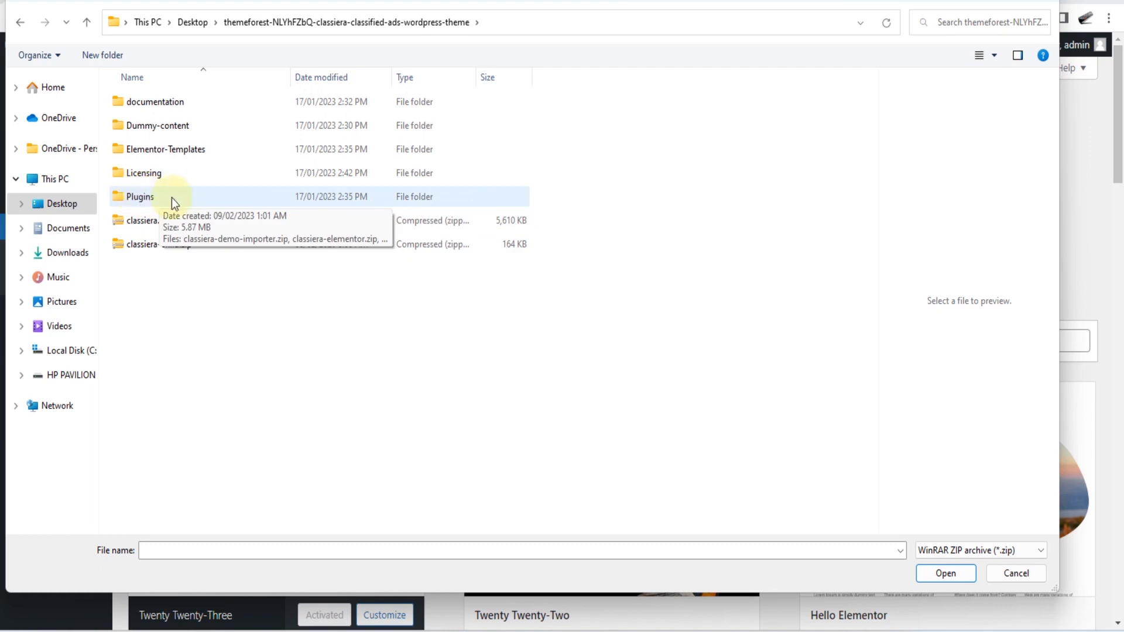
left_click(514, 134)
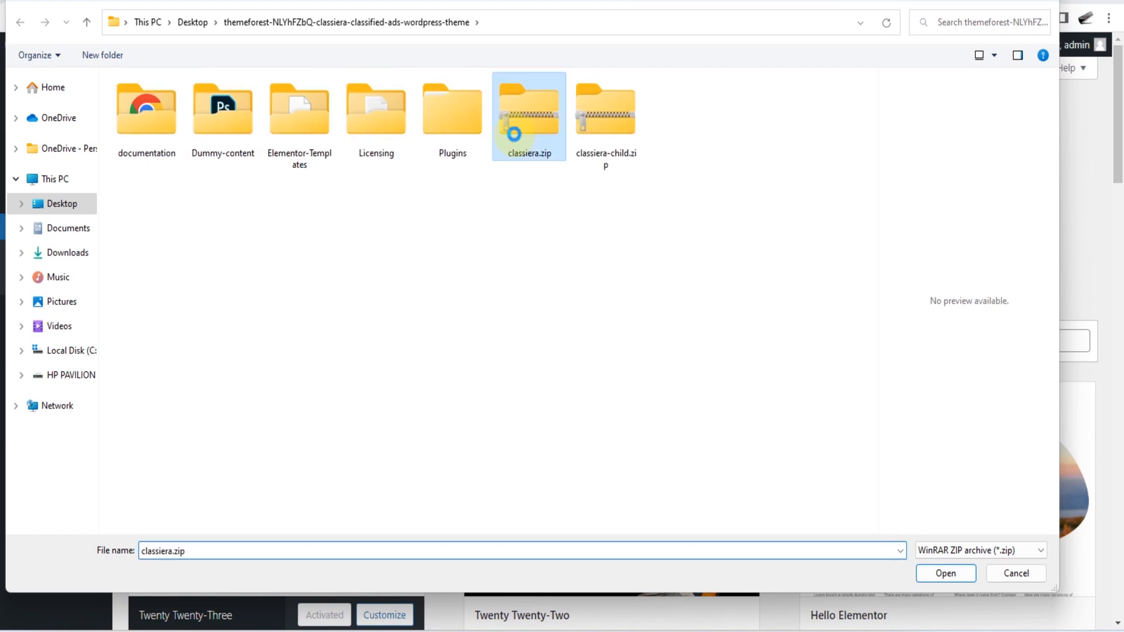
Inspect the theme files in the classiera folder inside classiera.zip, and close the archive window.
right_click(514, 136)
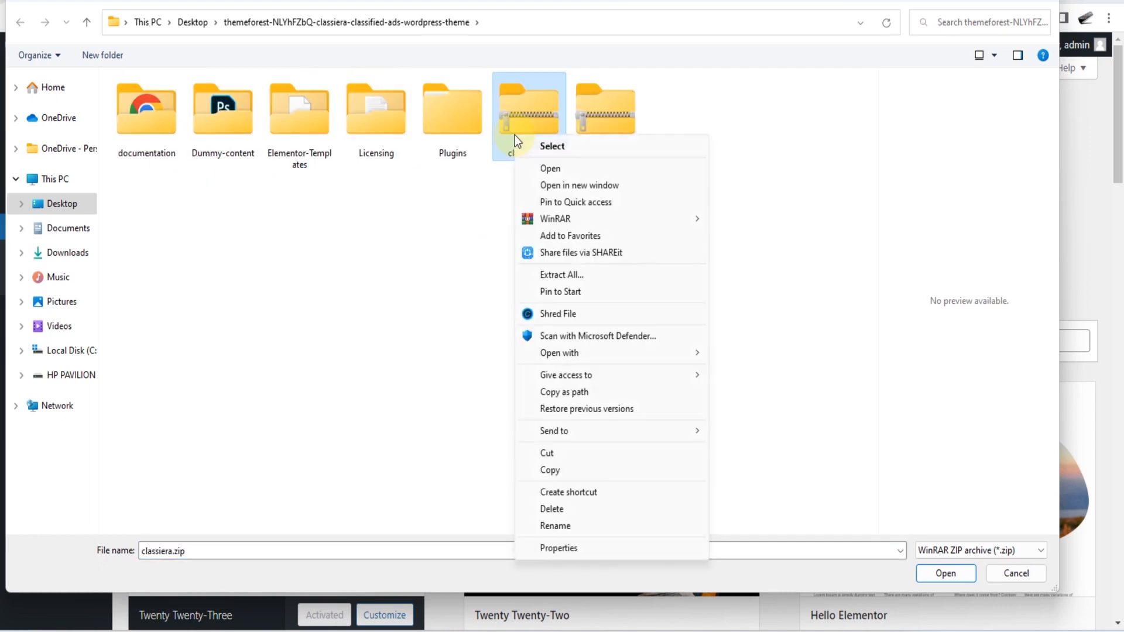
left_click(555, 170)
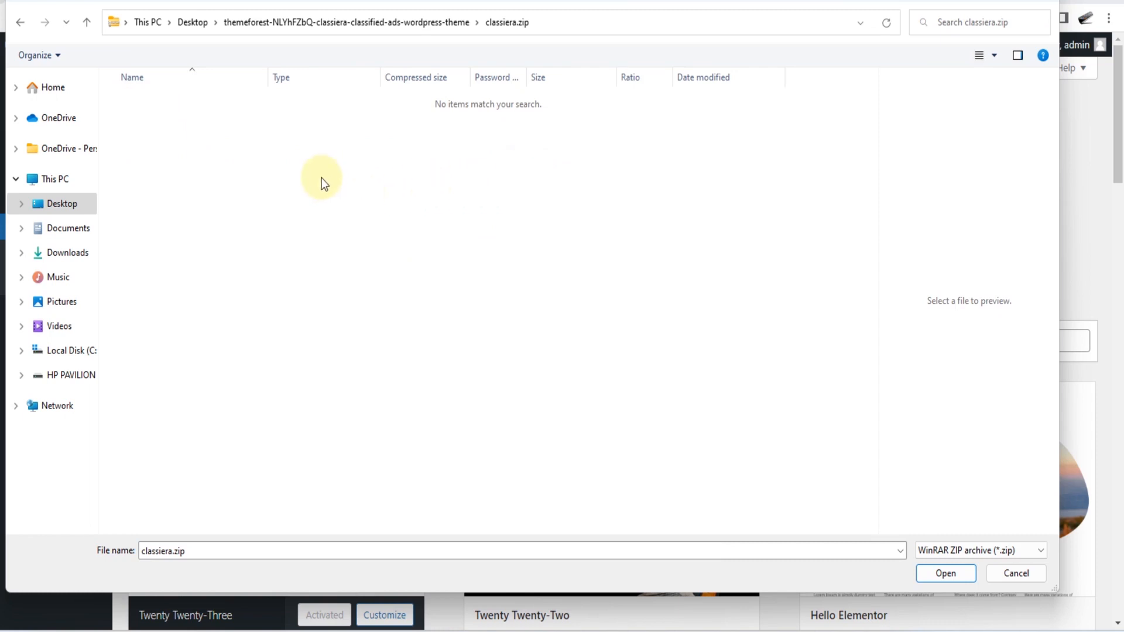
key("alt+Left")
right_click(516, 130)
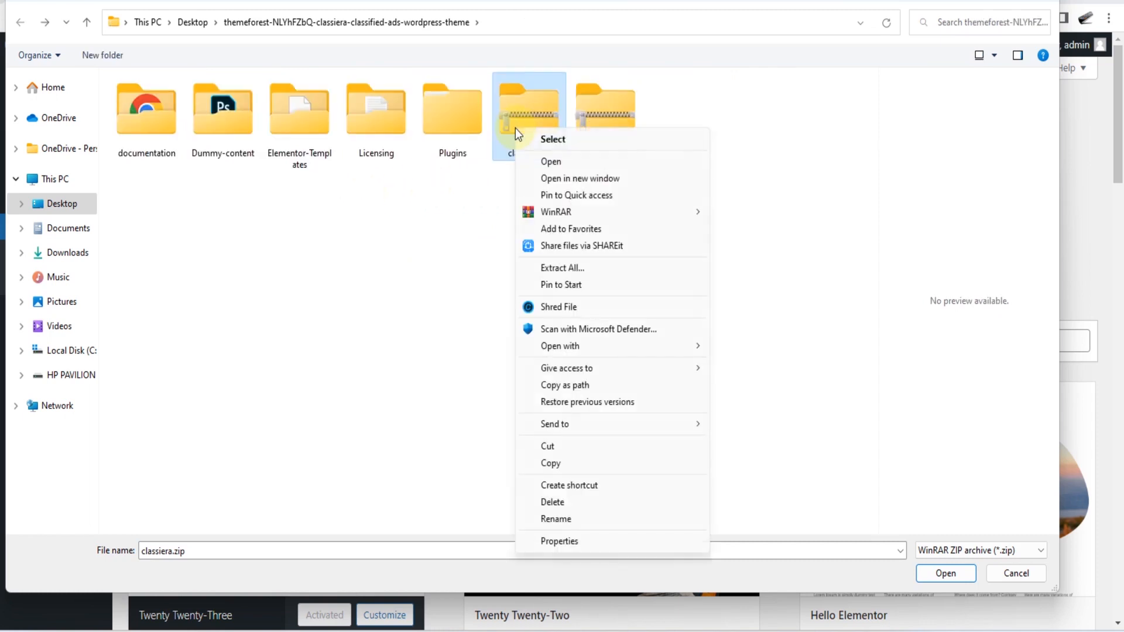
left_click(566, 179)
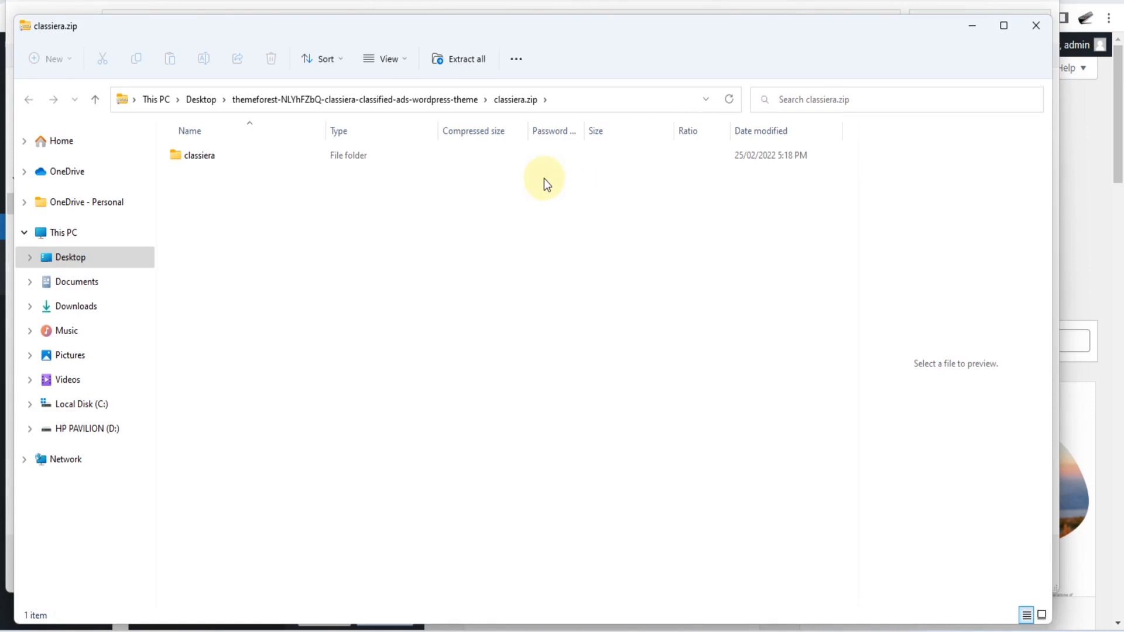
double_click(194, 157)
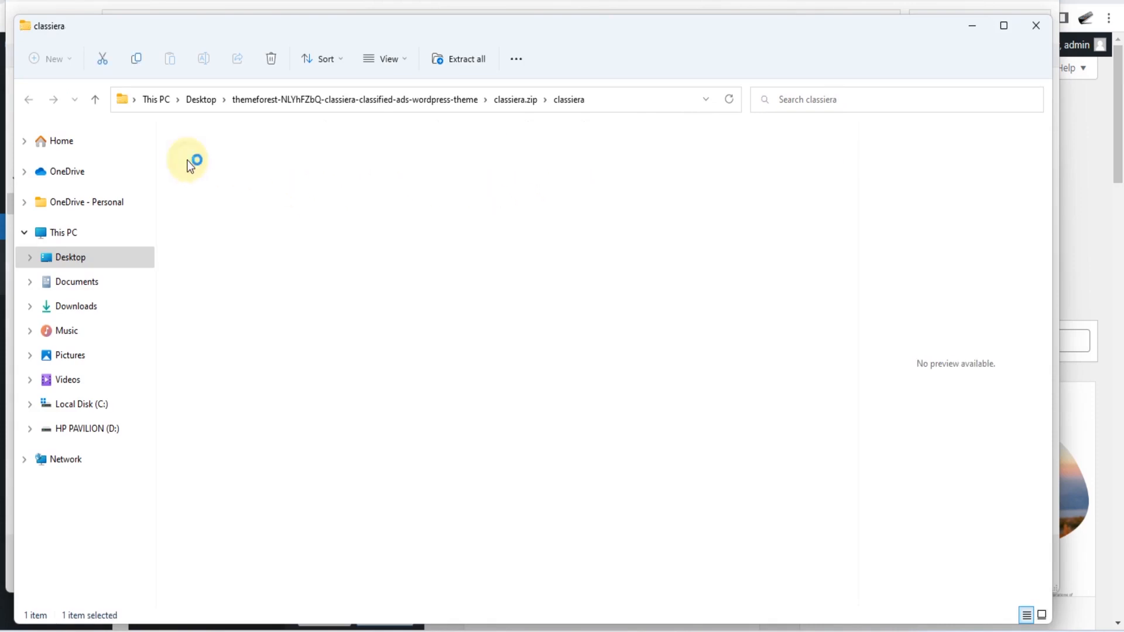
scroll(316, 269, "down", 3)
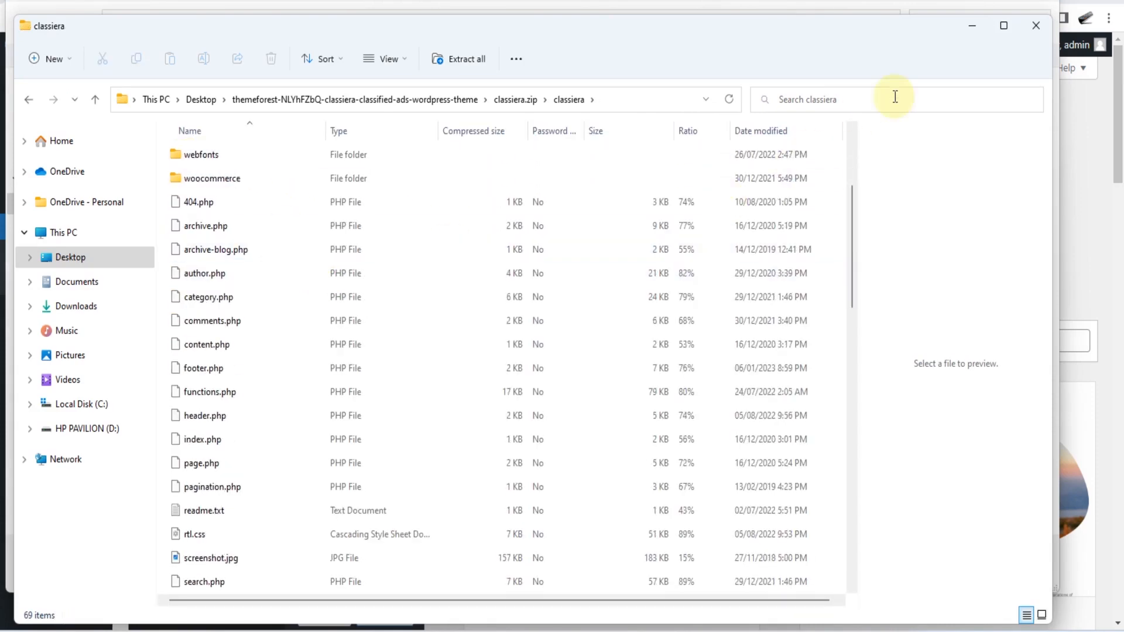
left_click(1036, 25)
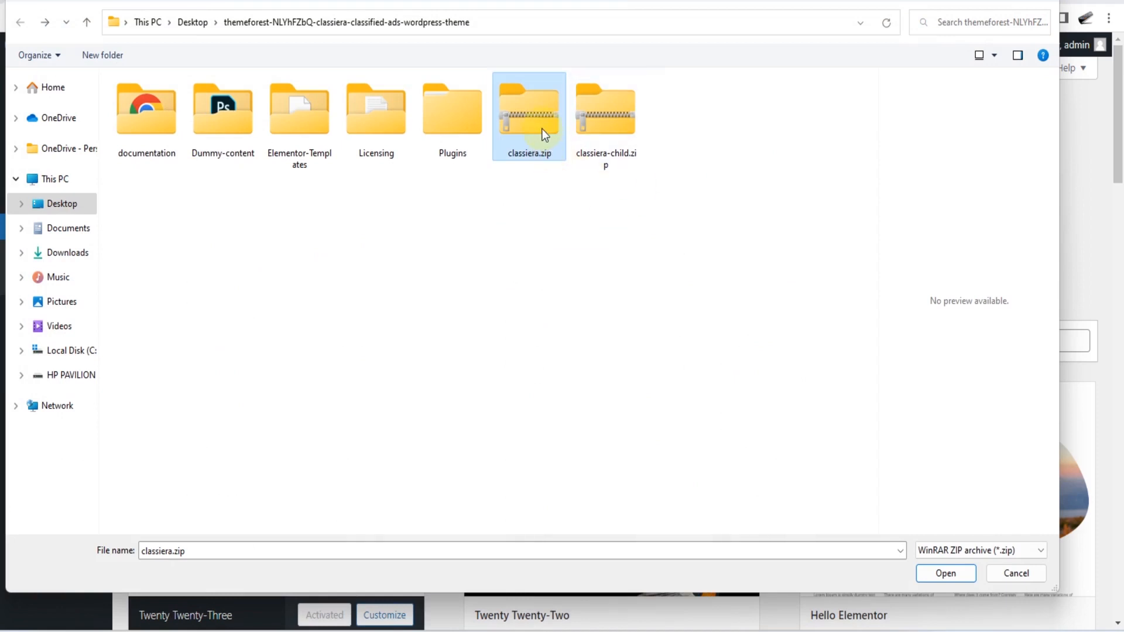
Upload classiera.zip, install it as a theme, and activate Classiera.
left_click(942, 570)
left_click(694, 230)
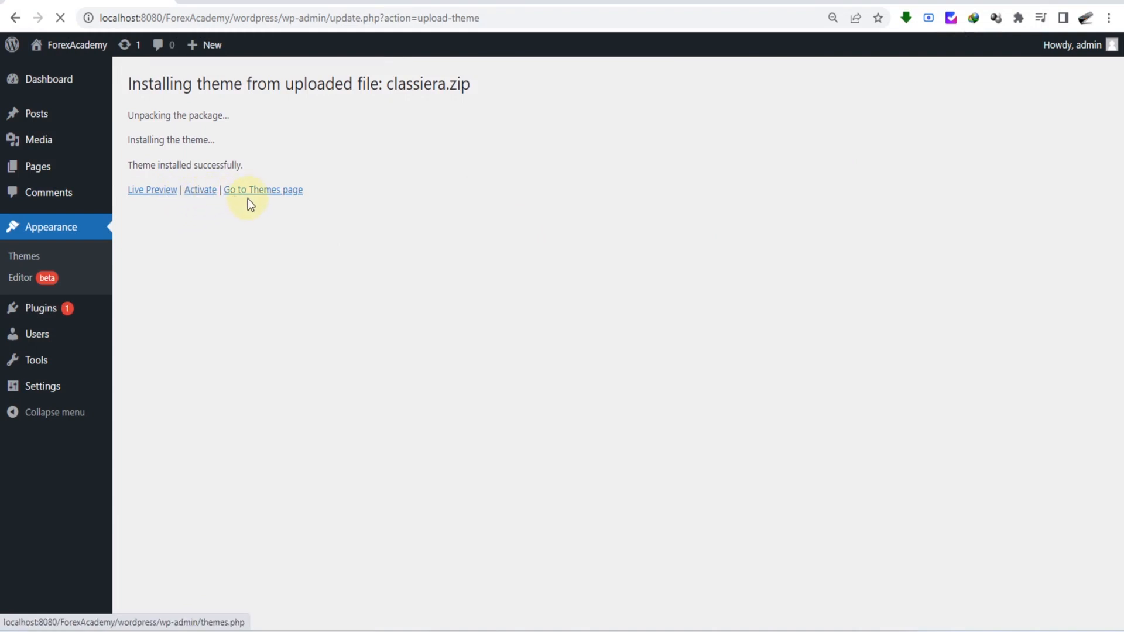
left_click(200, 192)
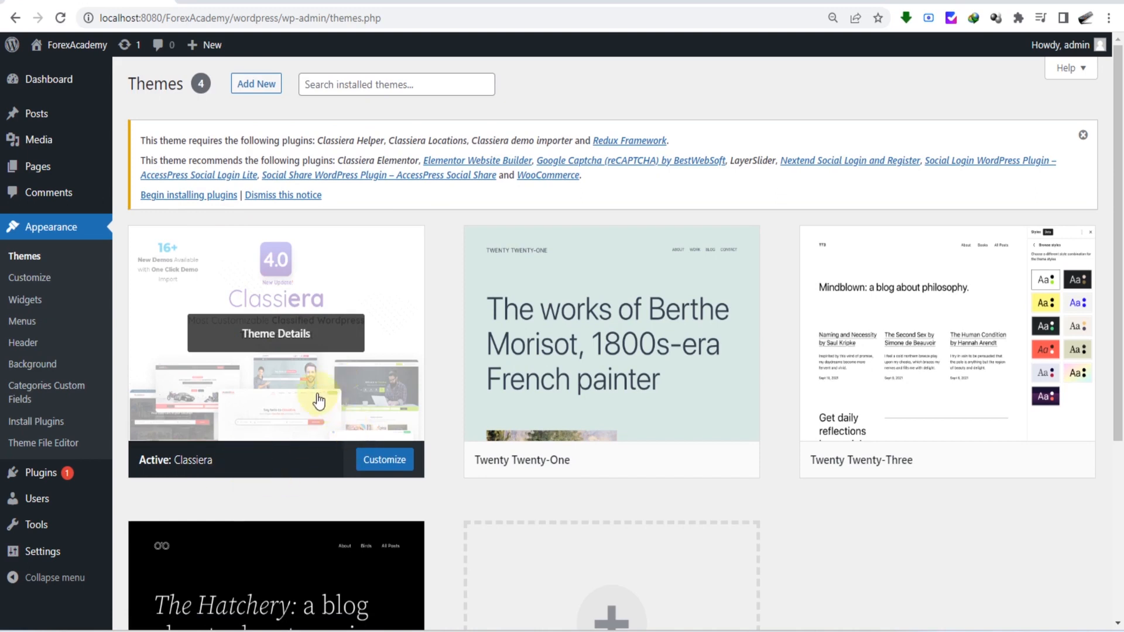
Reload the ForexAcademy front page to check it with the Classiera theme, and return to the Themes page.
left_click(256, 1)
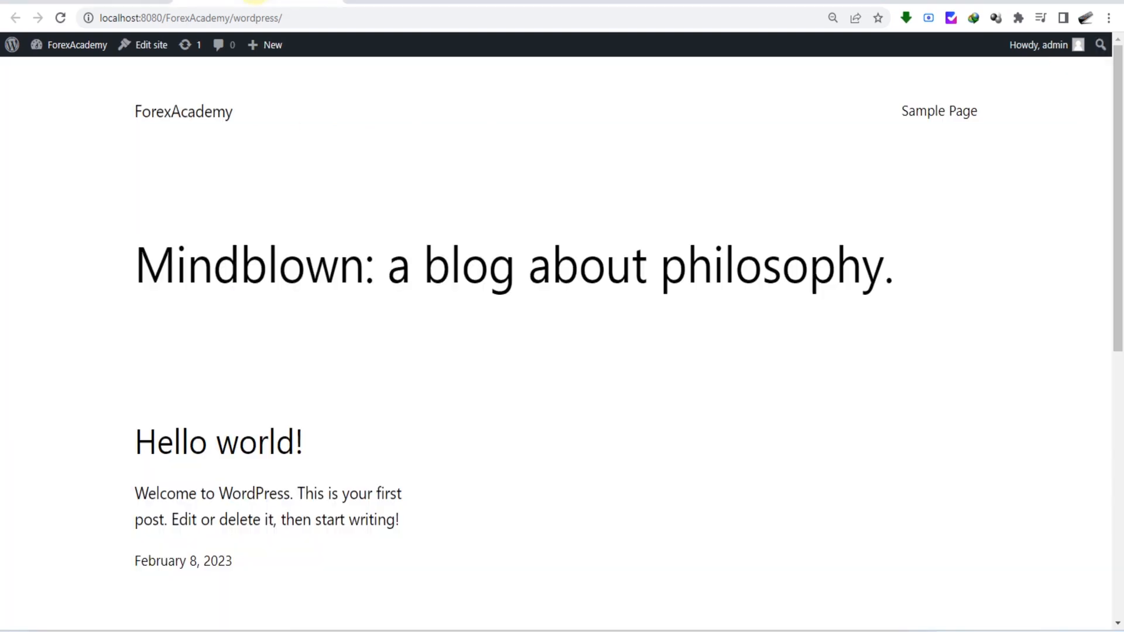
left_click(60, 19)
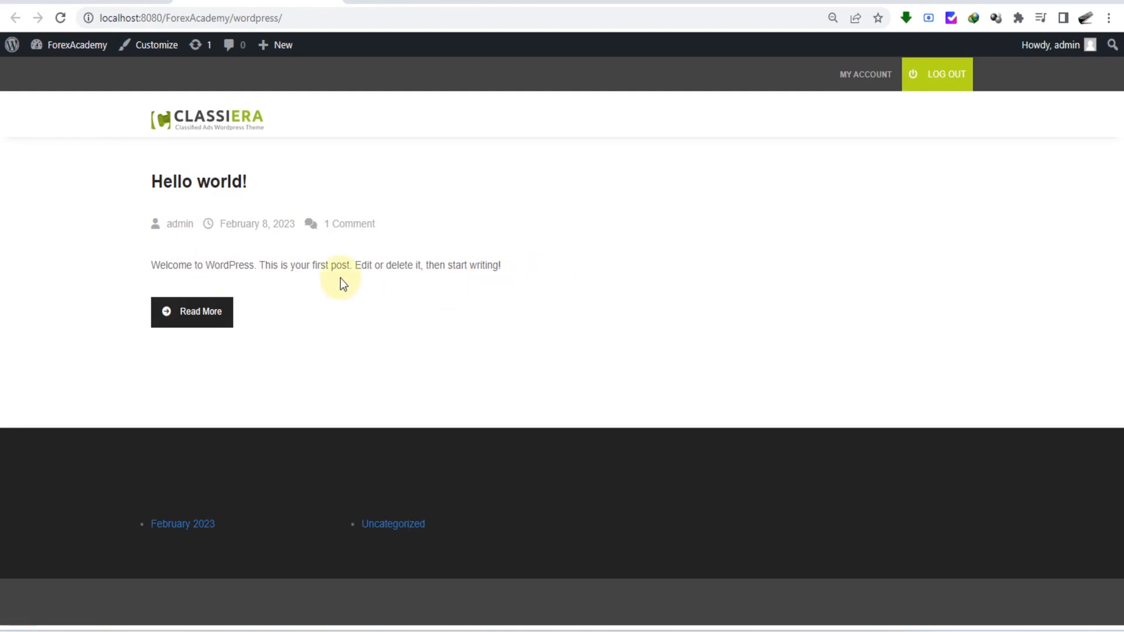
left_click(115, 4)
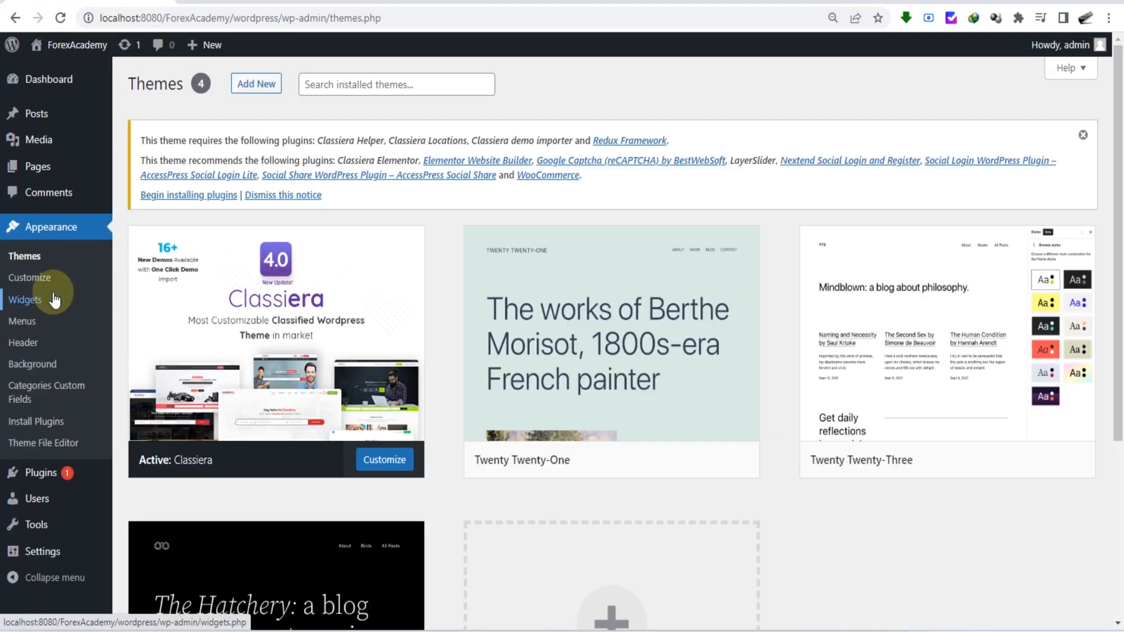
Go to the Add Plugins page from the installed plugins list and clear the accidental text selection in the theme notice.
scroll(54, 300, "down", 5)
left_click(54, 476)
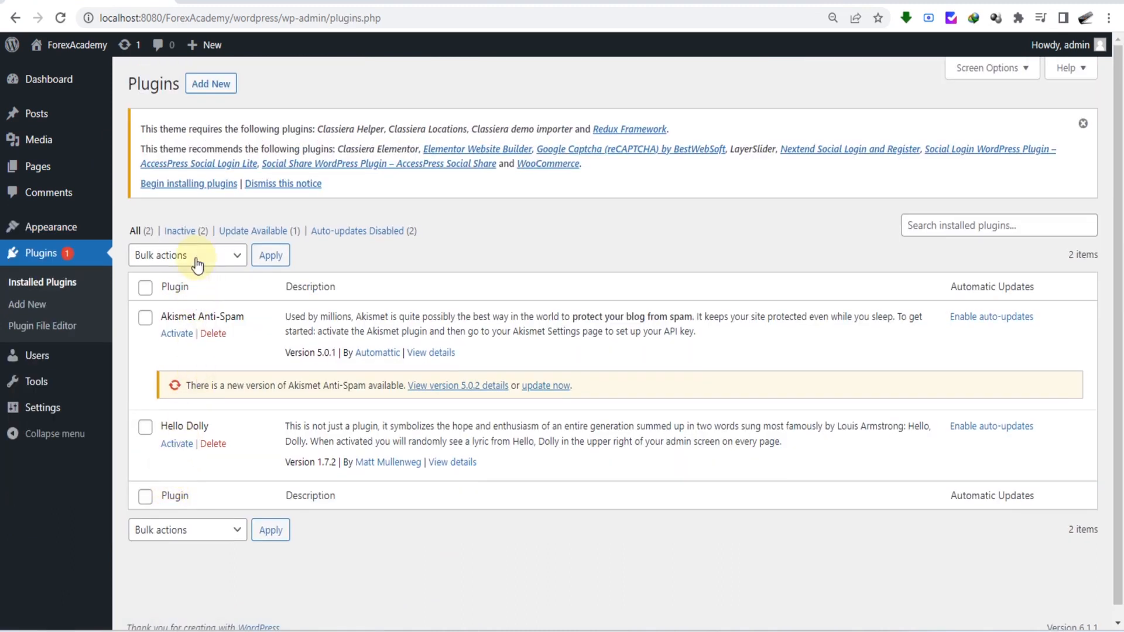
left_click(208, 87)
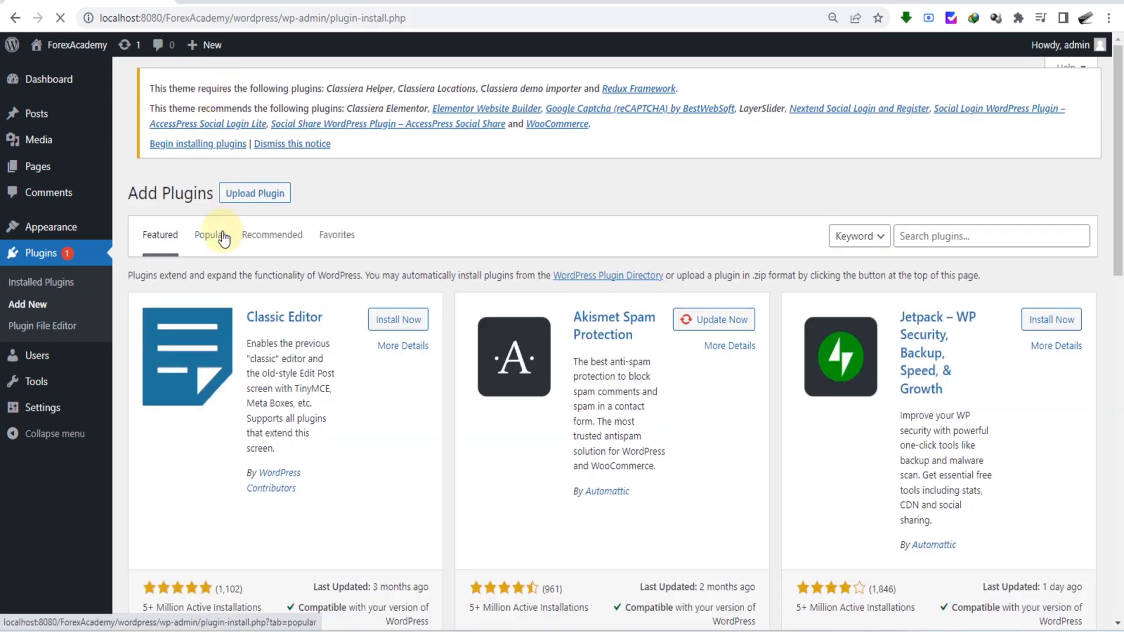
left_click_drag(248, 195, 319, 186)
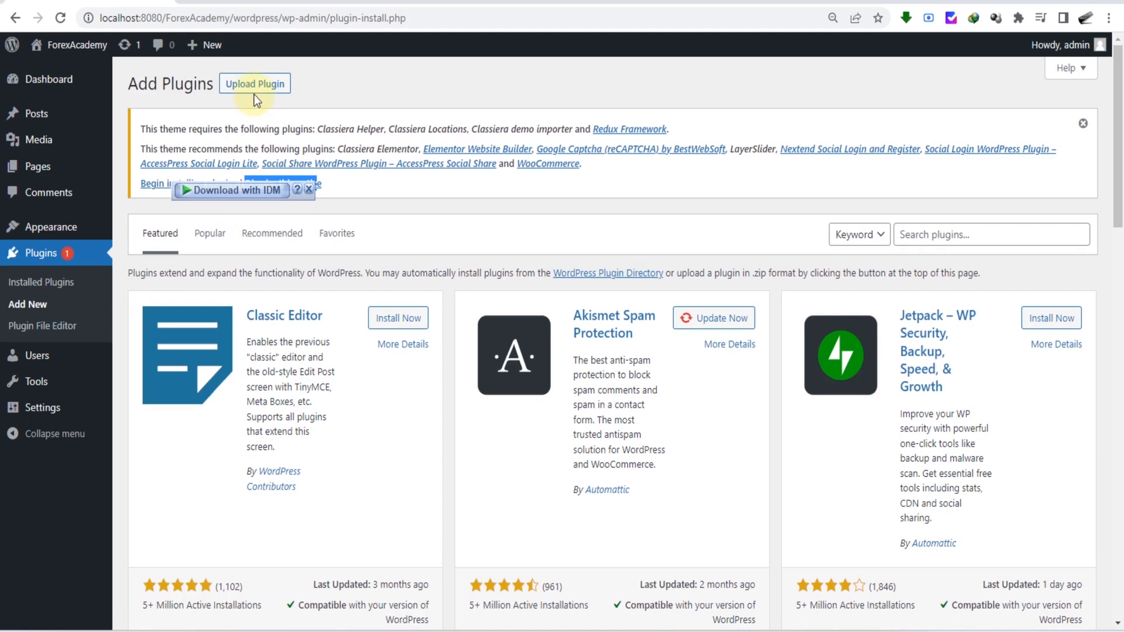
left_click(378, 191)
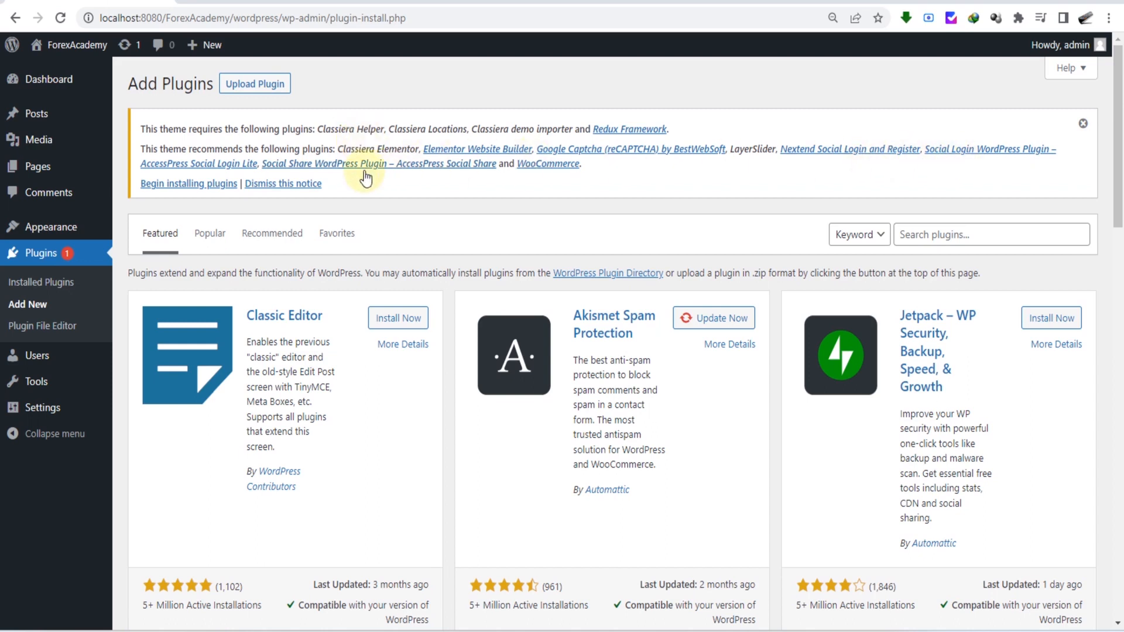
Begin installing the theme's required plugins with Classiera Helper, and return to the required plugins list.
left_click(195, 186)
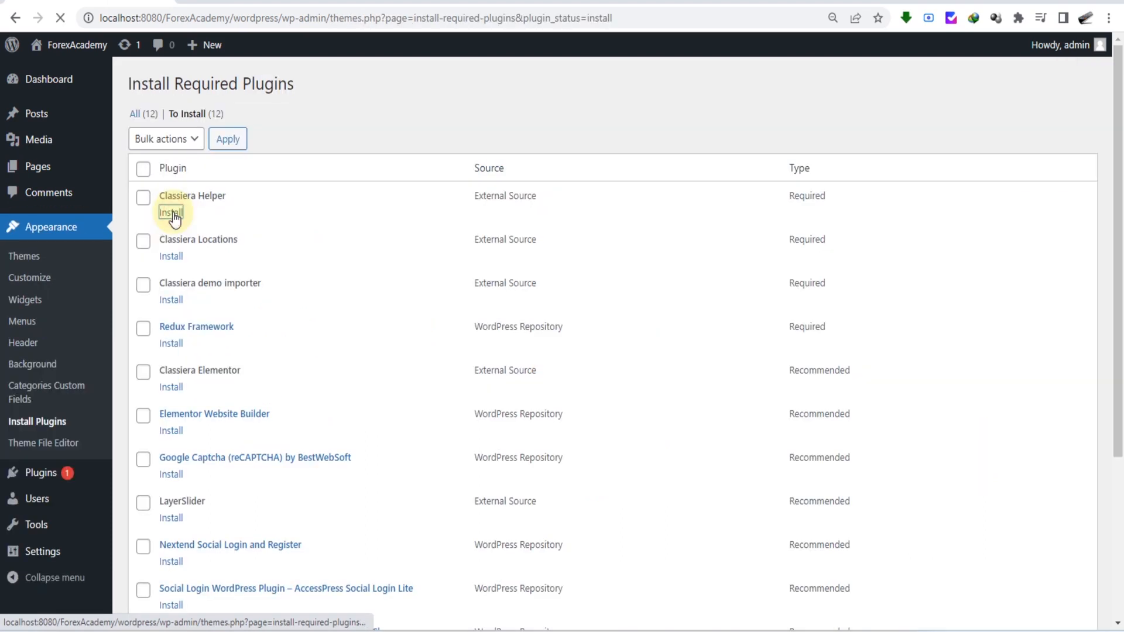
left_click(171, 213)
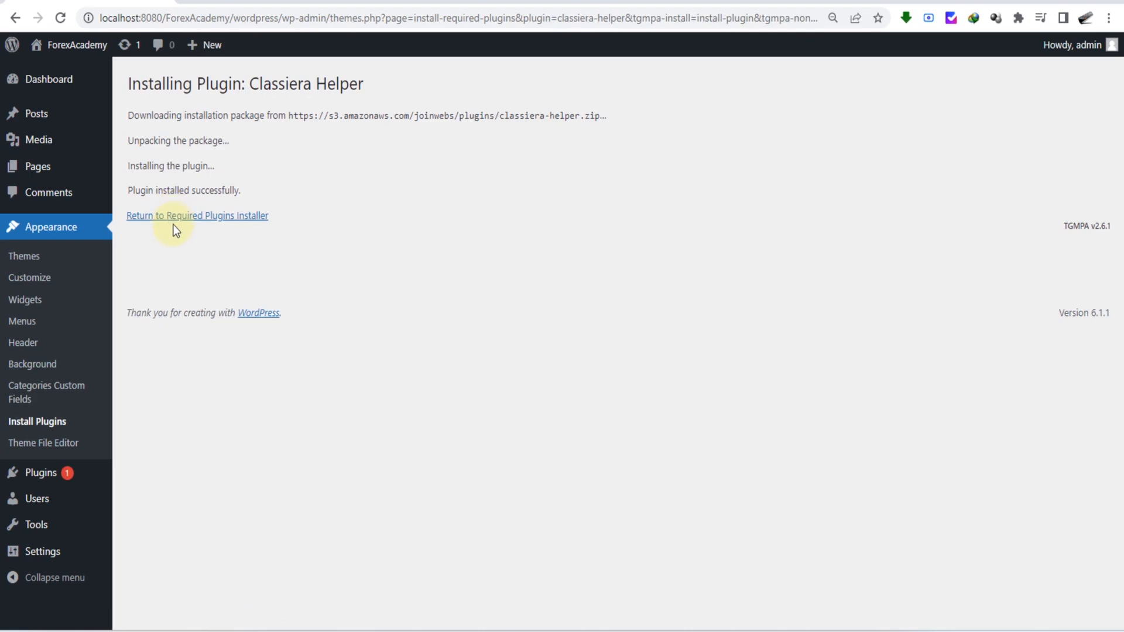
left_click(175, 224)
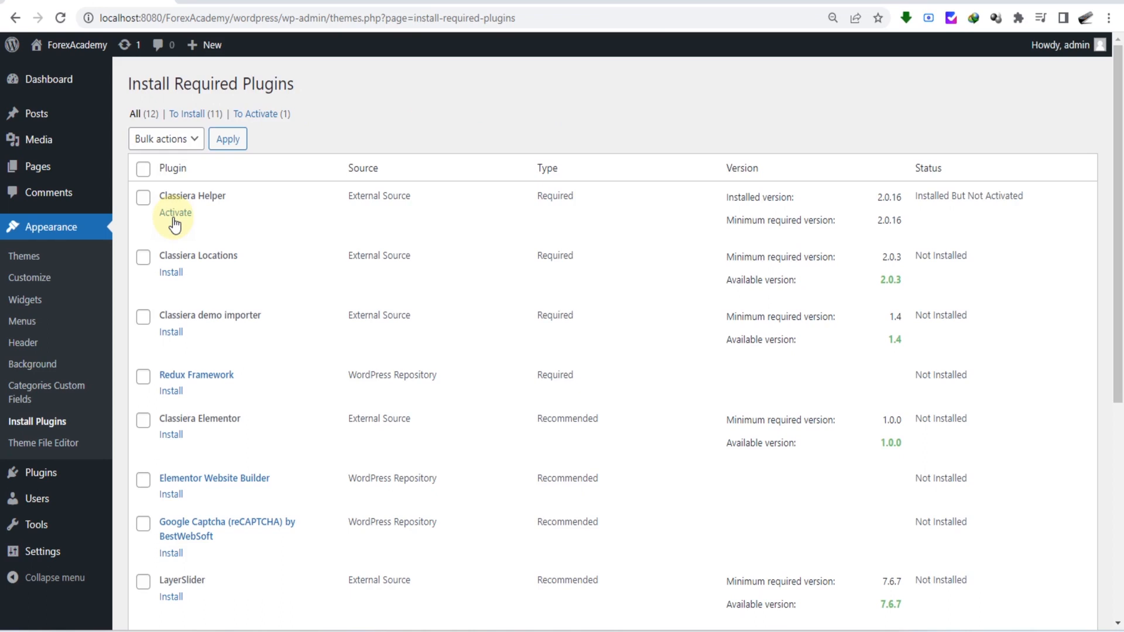
Bulk-install all the listed plugins except Classiera Helper, and return to the required plugins list.
left_click(143, 170)
left_click(143, 197)
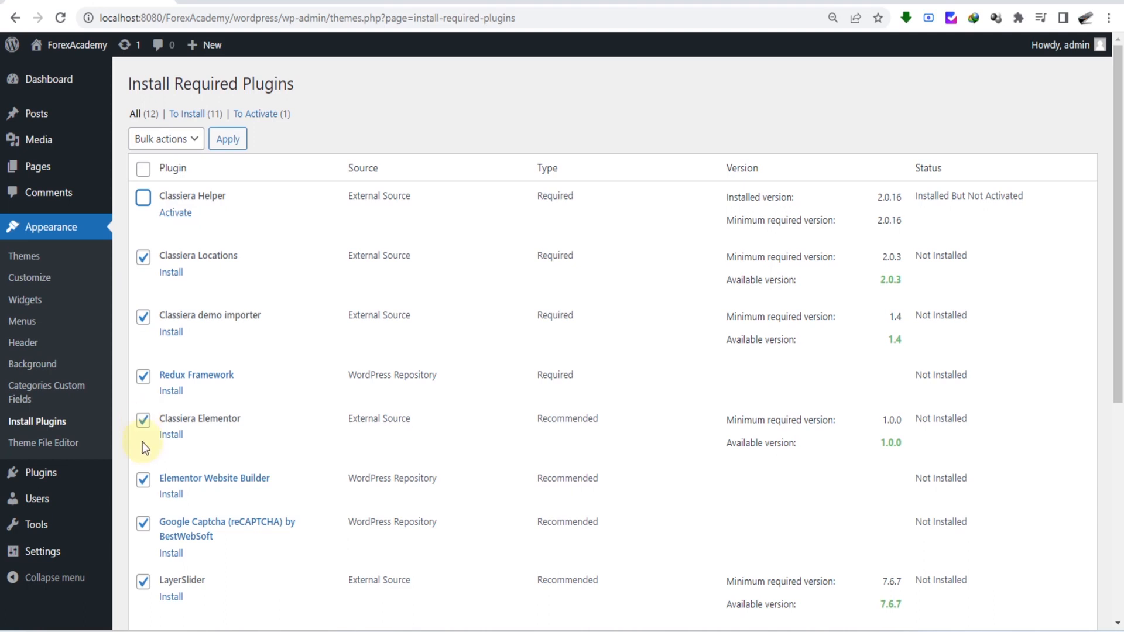
left_click(170, 140)
left_click(179, 174)
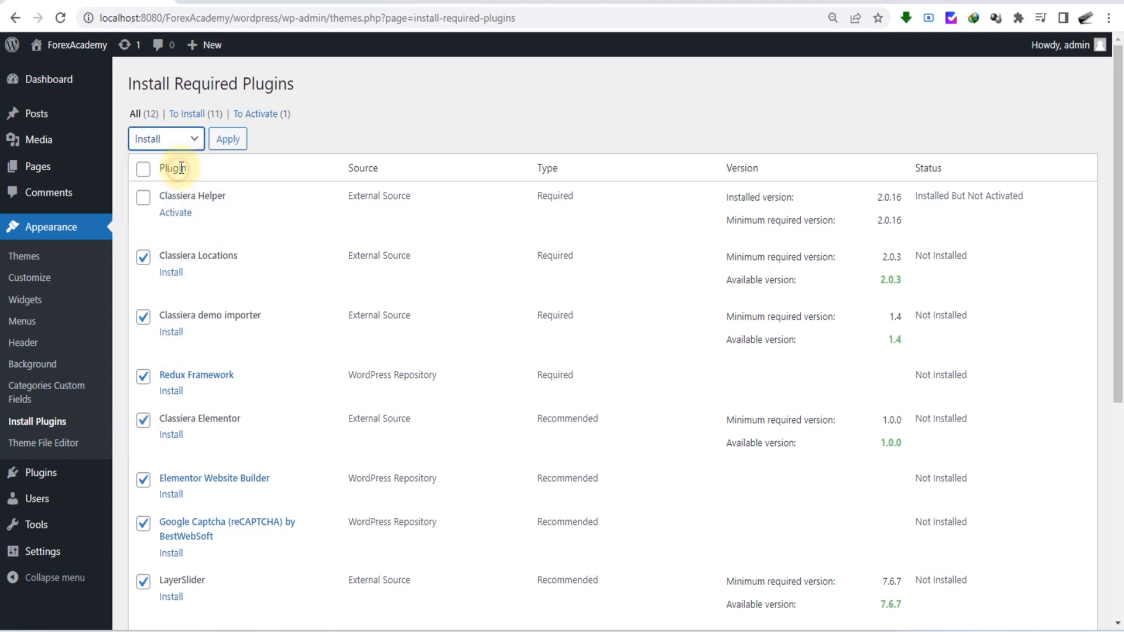
left_click(226, 138)
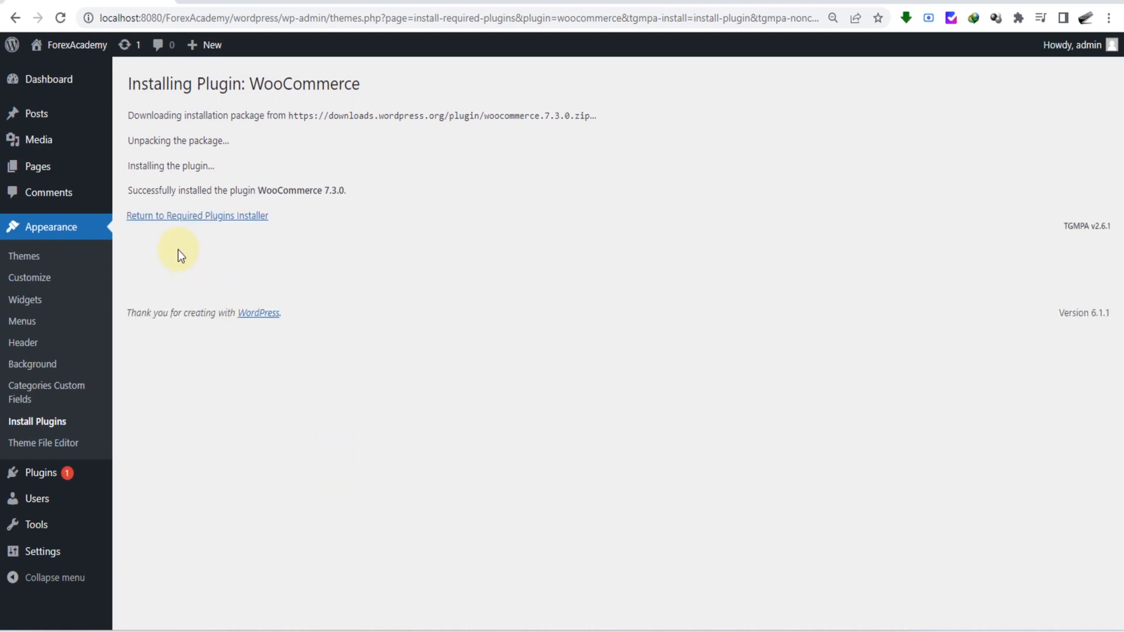
left_click_drag(251, 83, 358, 115)
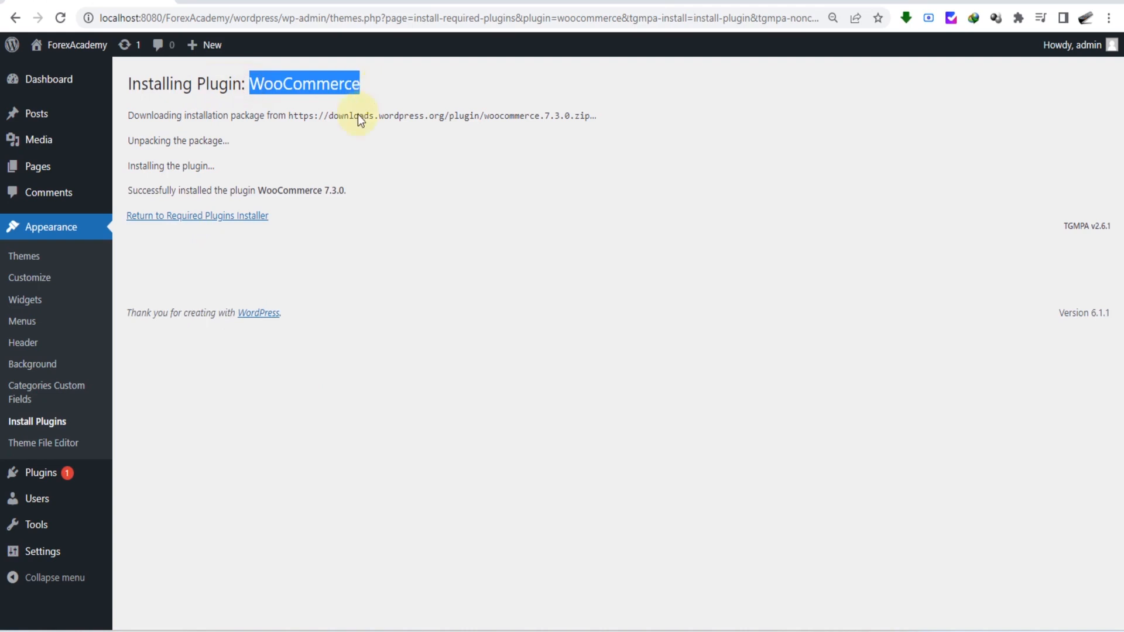
left_click(183, 218)
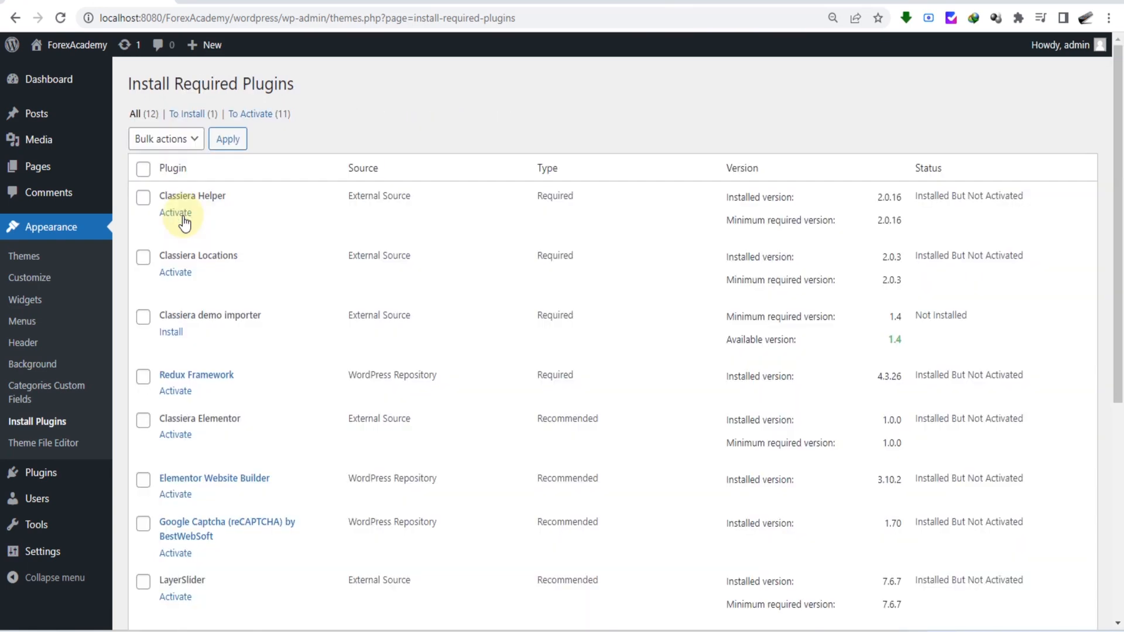
Review the plugins' installation status and install the Classiera demo importer plugin.
scroll(248, 334, "down", 6)
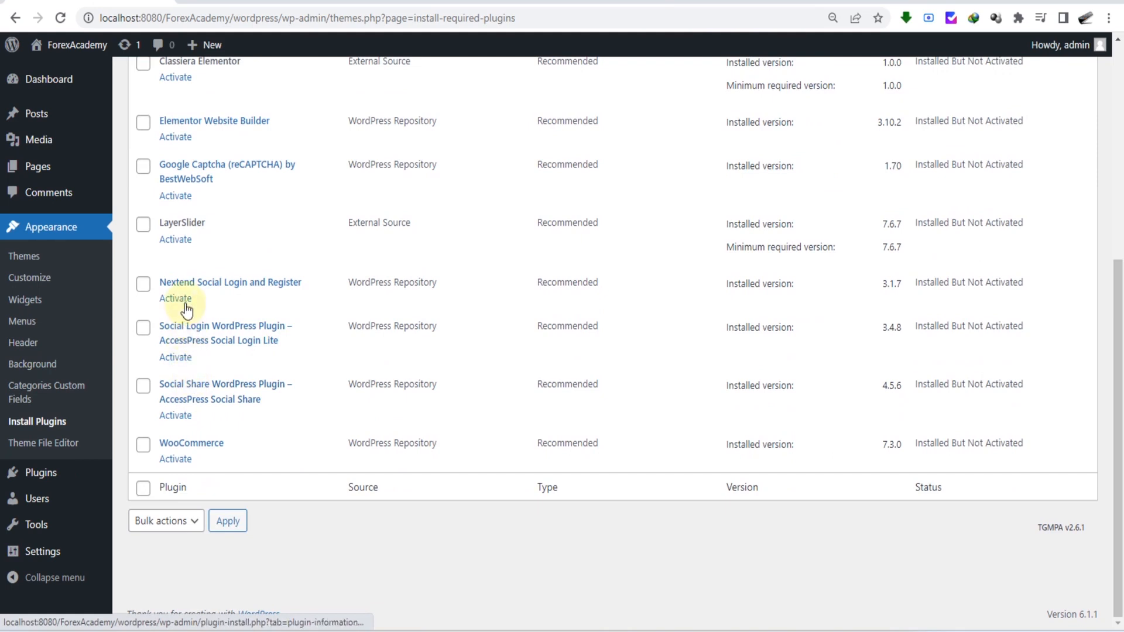
scroll(185, 270, "up", 5)
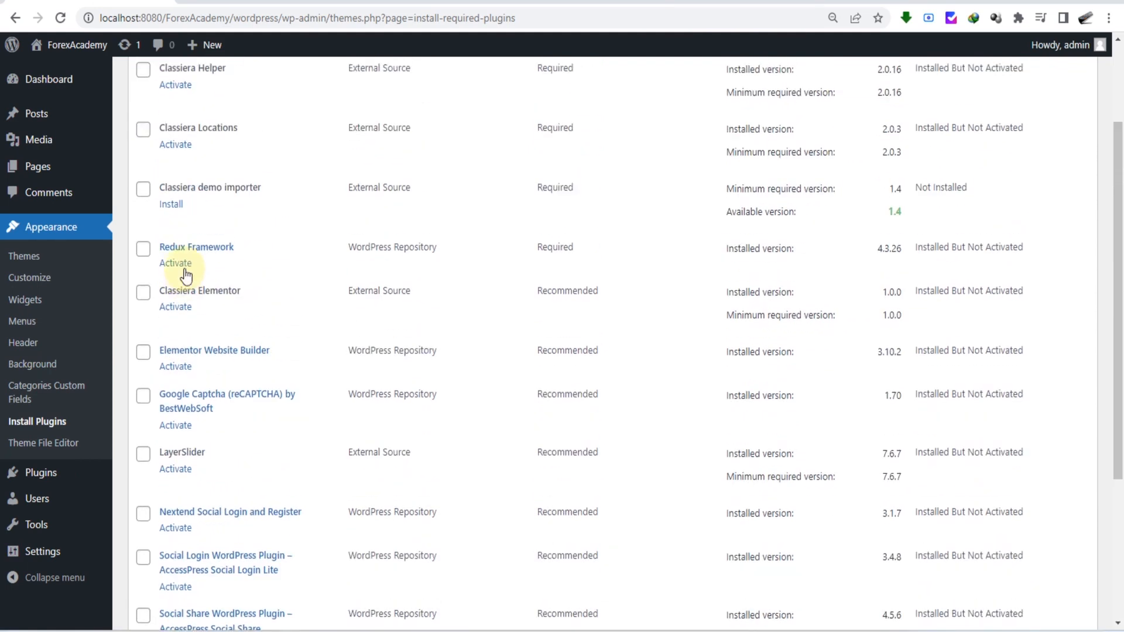
left_click(173, 282)
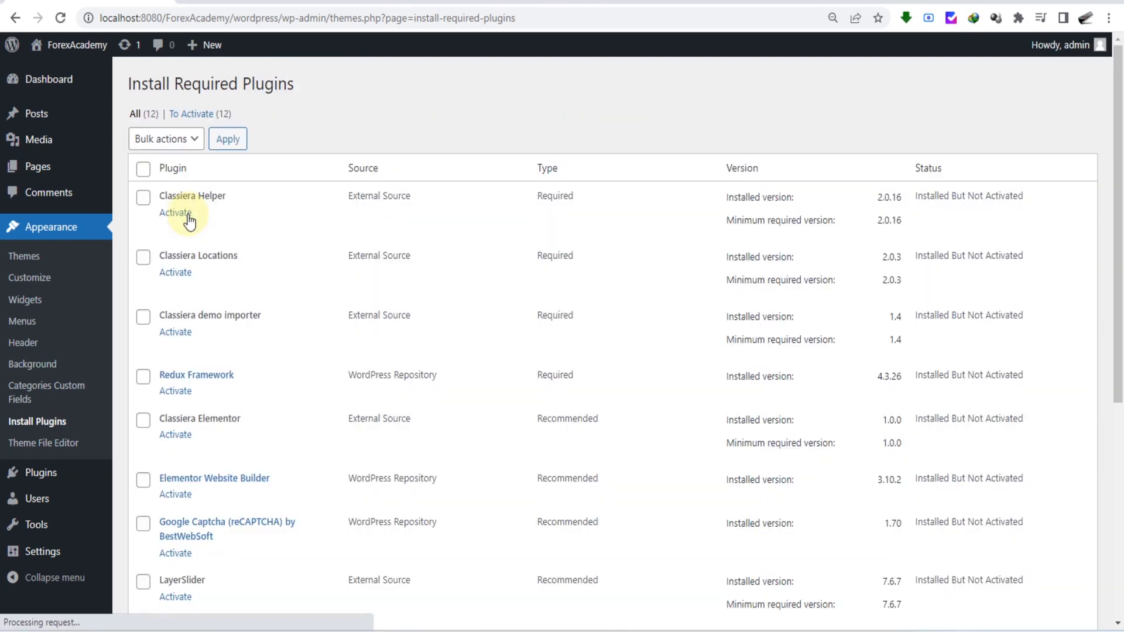
Bulk-activate all required and recommended plugins in the required plugins list.
left_click(143, 170)
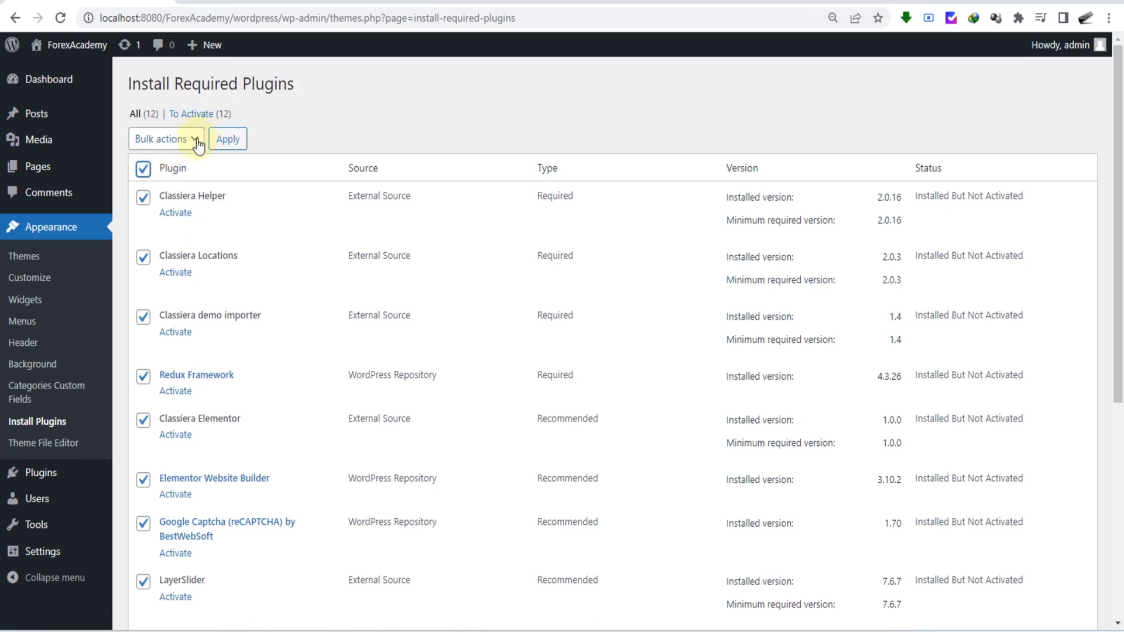
left_click(187, 140)
left_click(182, 206)
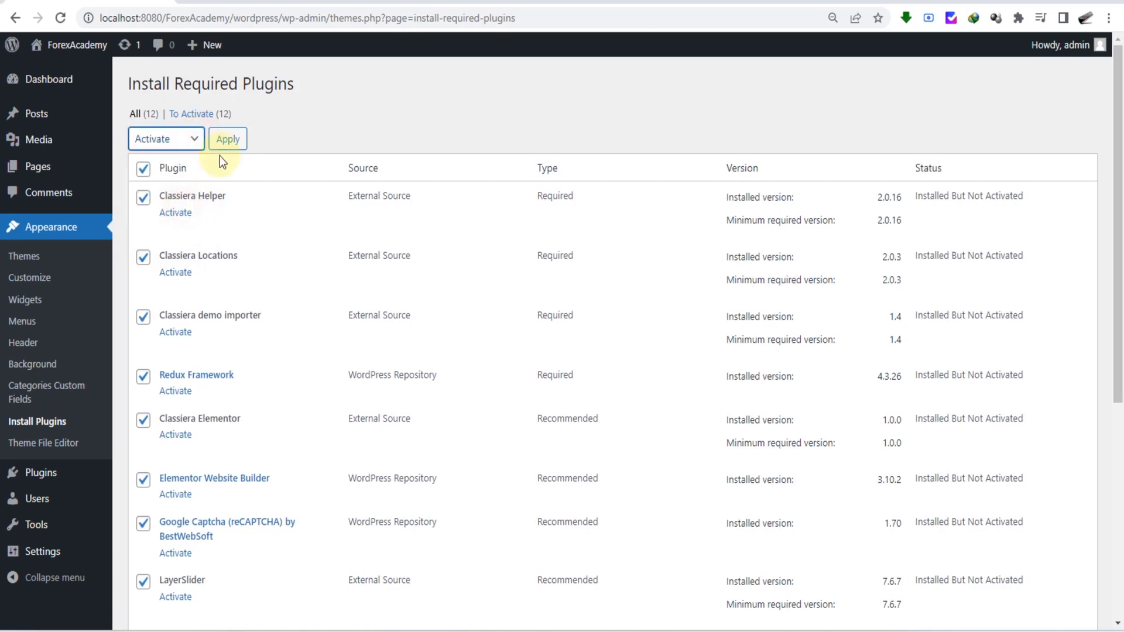
left_click(225, 142)
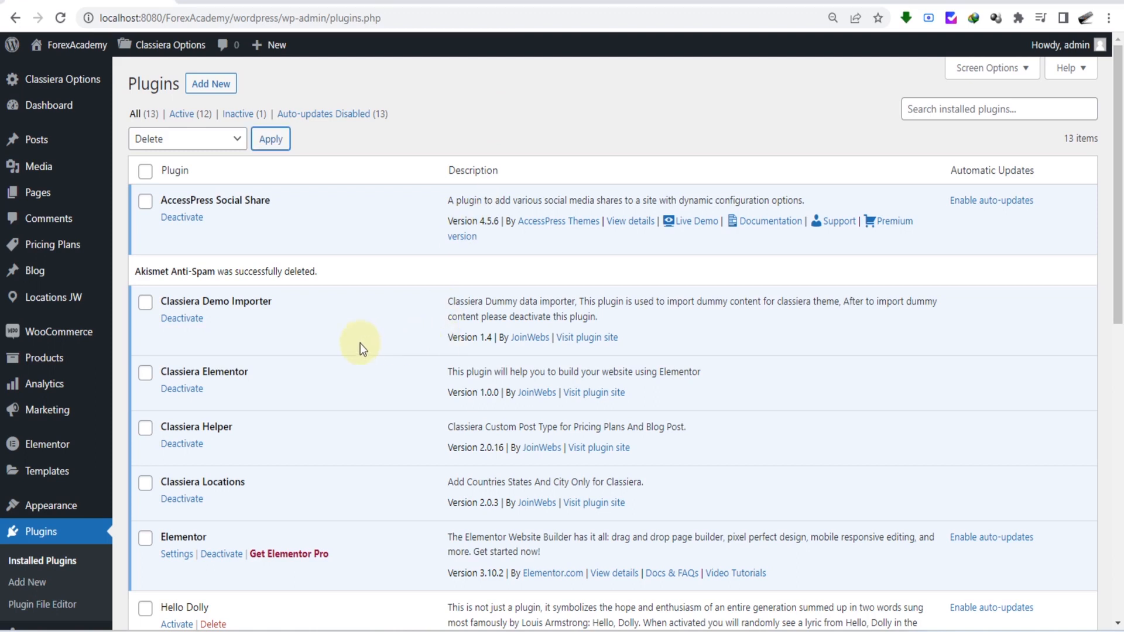
Look through the installed plugins list to check which plugins are active.
scroll(360, 343, "down", 4)
scroll(360, 344, "down", 3)
scroll(360, 343, "down", 4)
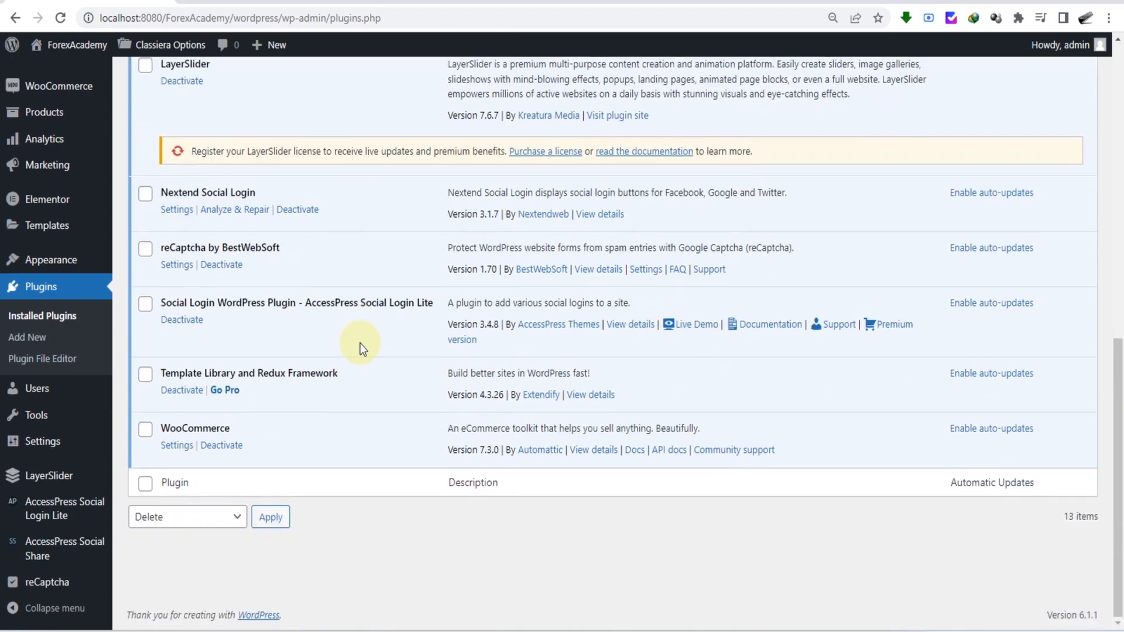
scroll(360, 343, "up", 3)
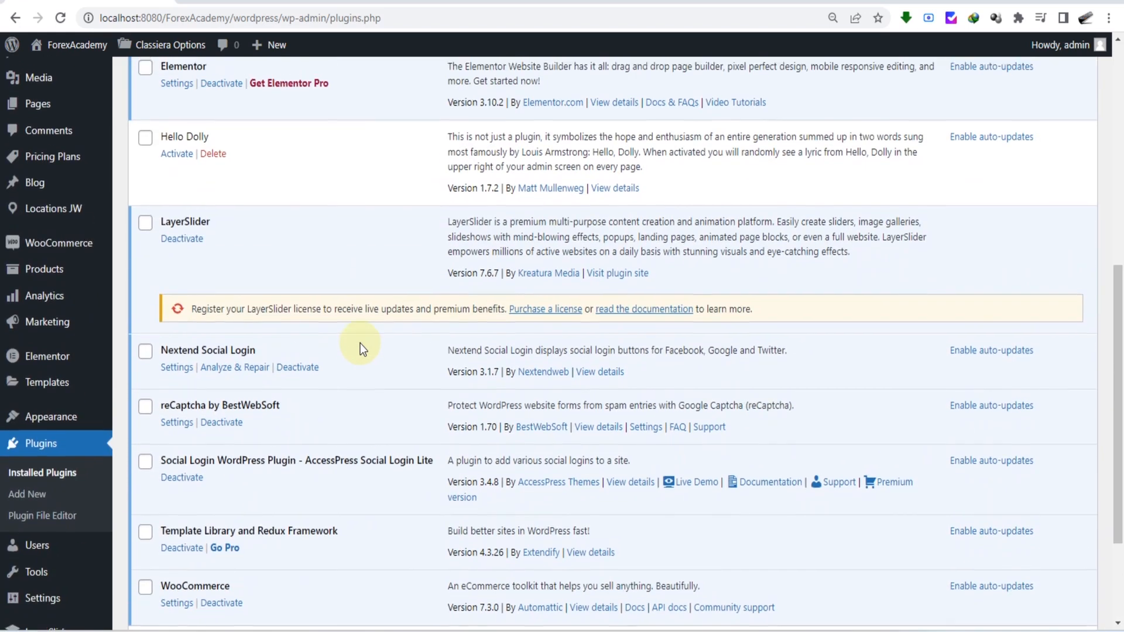
scroll(360, 343, "up", 1)
scroll(354, 358, "down", 3)
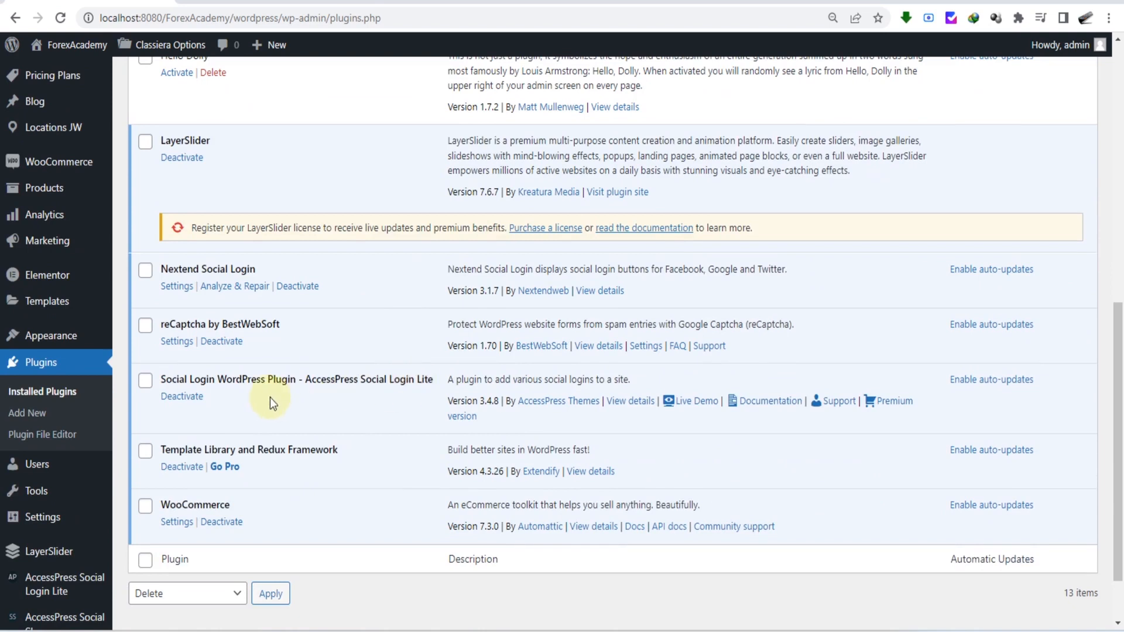
Open the Elementor settings and reload the ForexAcademy front page to check it with the plugins active.
left_click(51, 277)
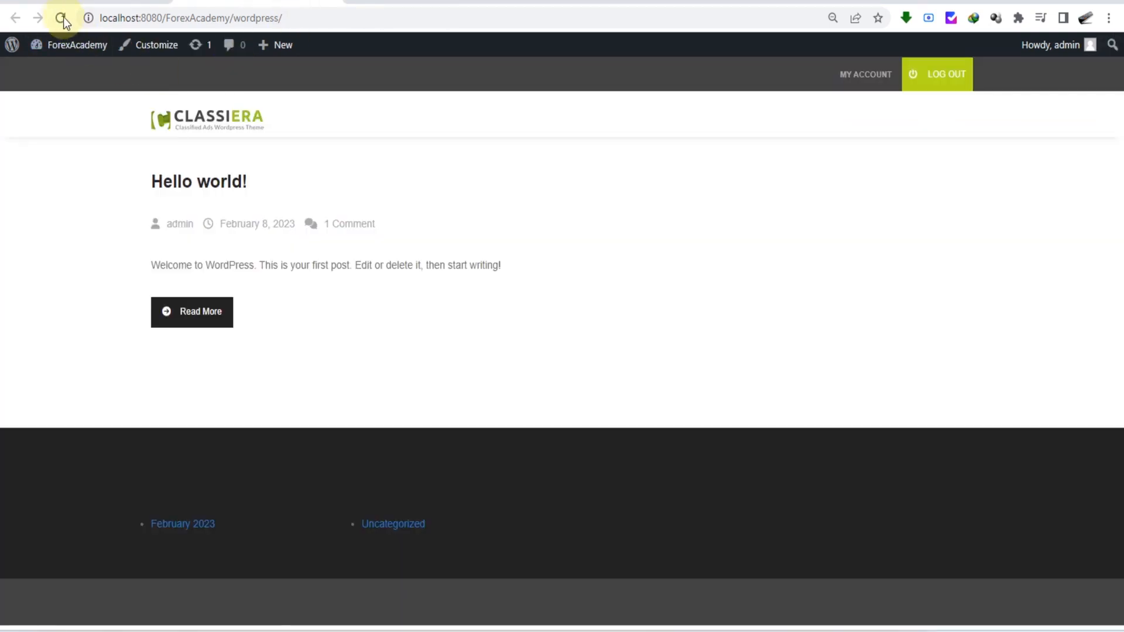
left_click(62, 17)
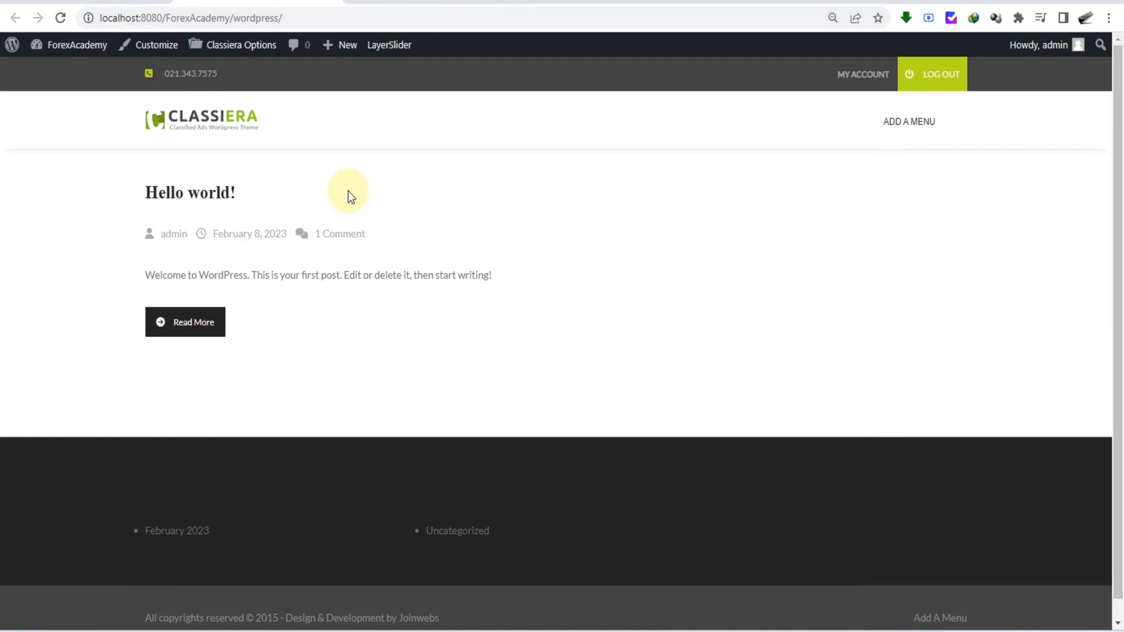
left_click(220, 61)
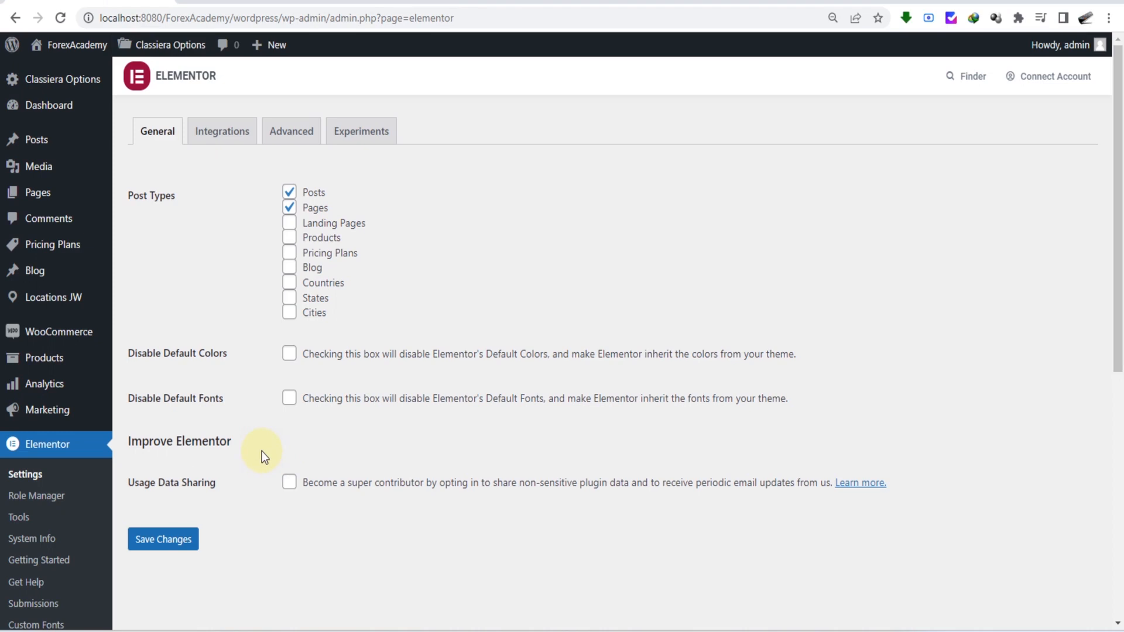
Open the Demo Importer section of Classiera Options and look through all the available demos.
mouse_move(56, 82)
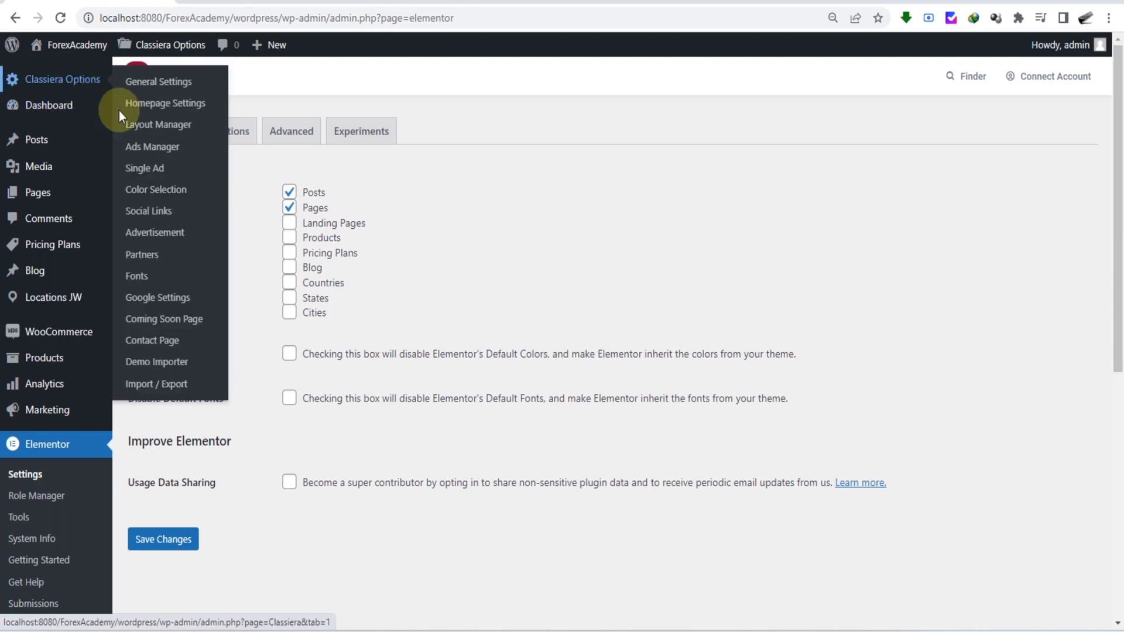
left_click(168, 366)
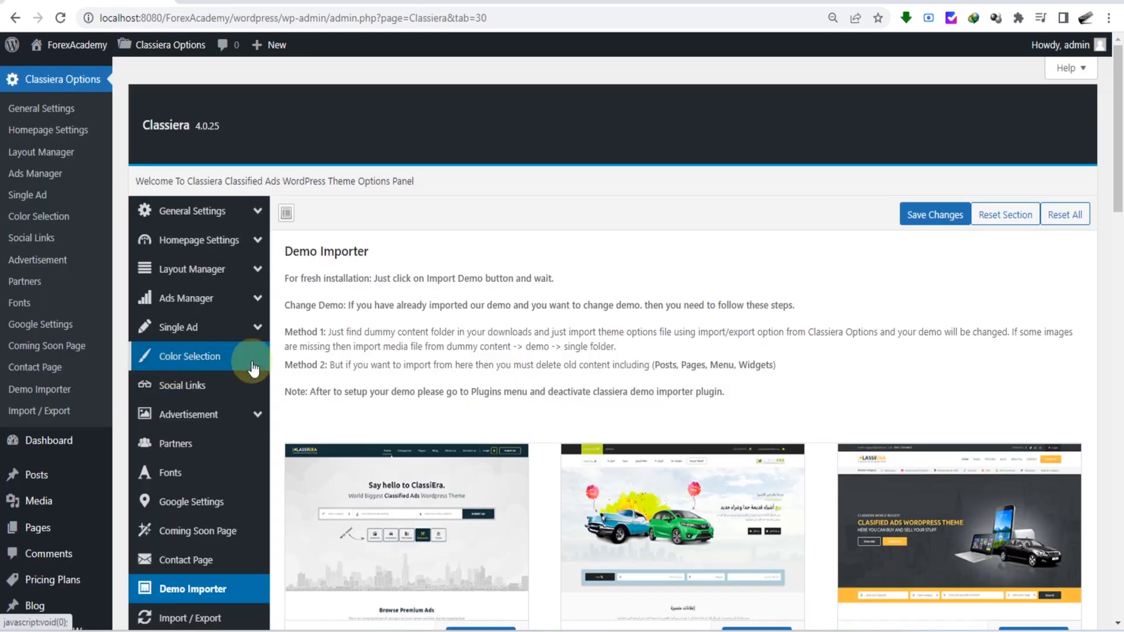
scroll(356, 358, "down", 3)
scroll(355, 358, "down", 5)
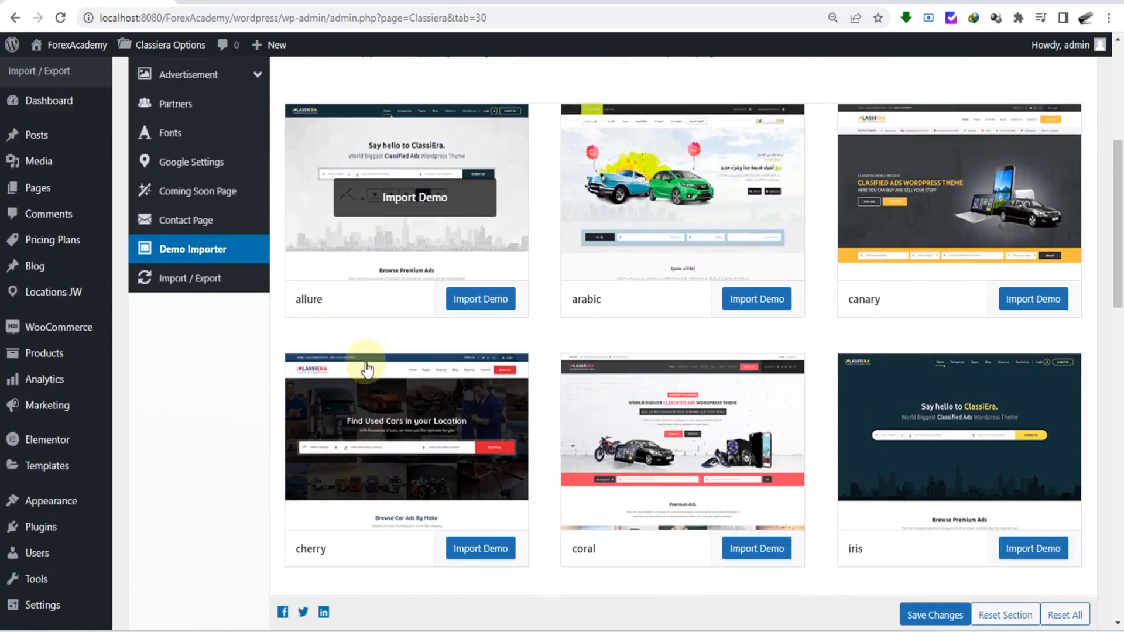
scroll(366, 370, "down", 6)
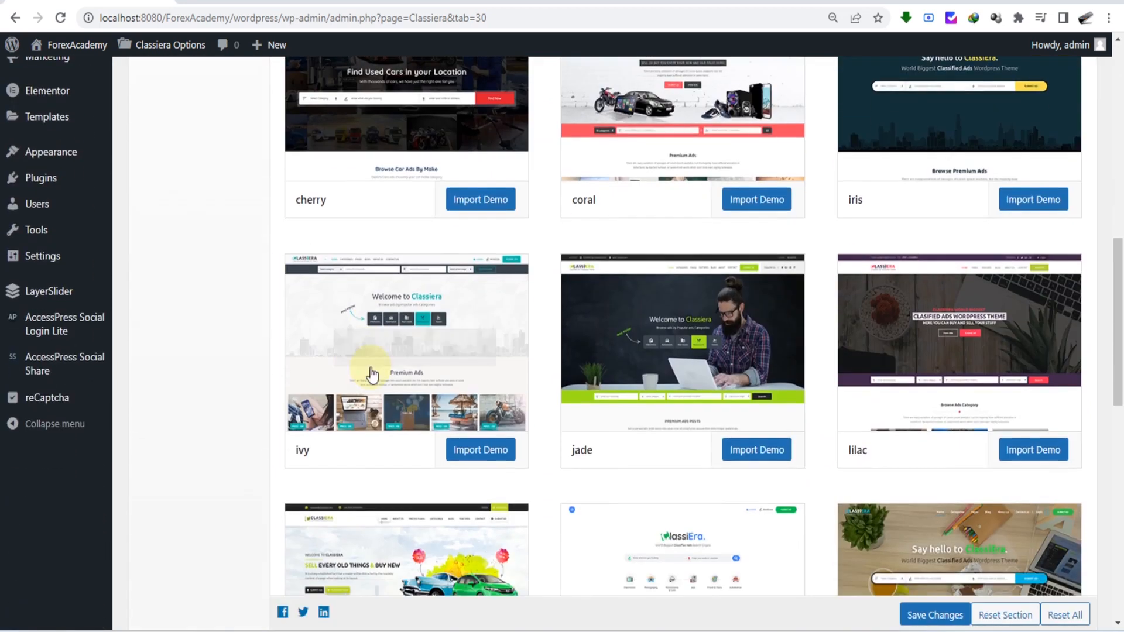
scroll(372, 375, "down", 6)
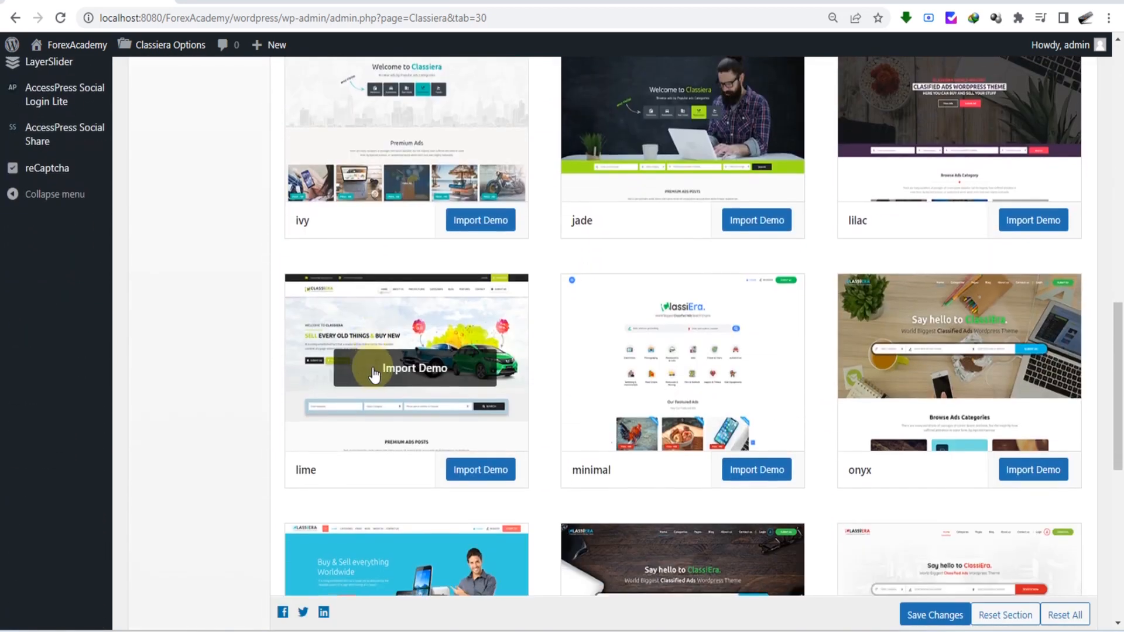
scroll(467, 375, "down", 2)
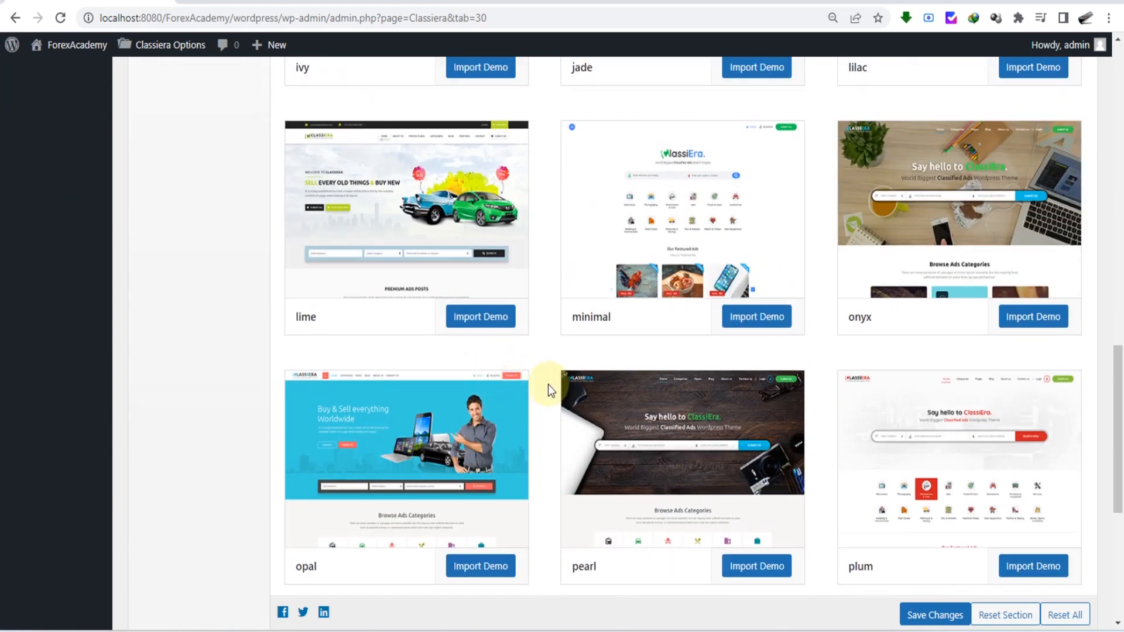
scroll(548, 385, "down", 3)
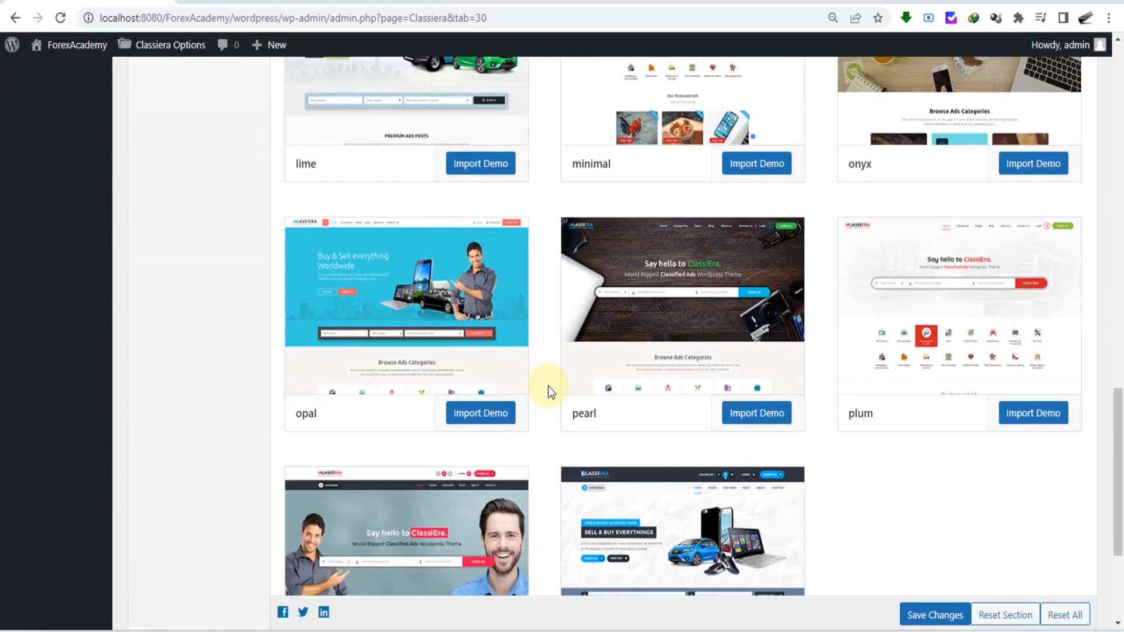
scroll(547, 386, "down", 4)
scroll(548, 389, "down", 1)
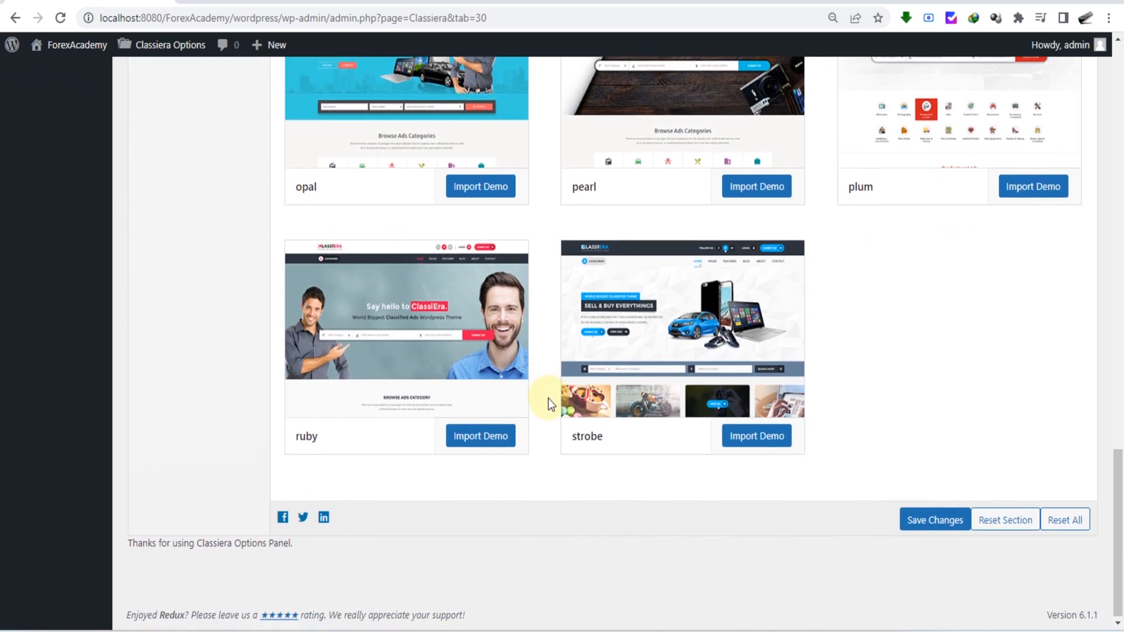
scroll(549, 404, "up", 4)
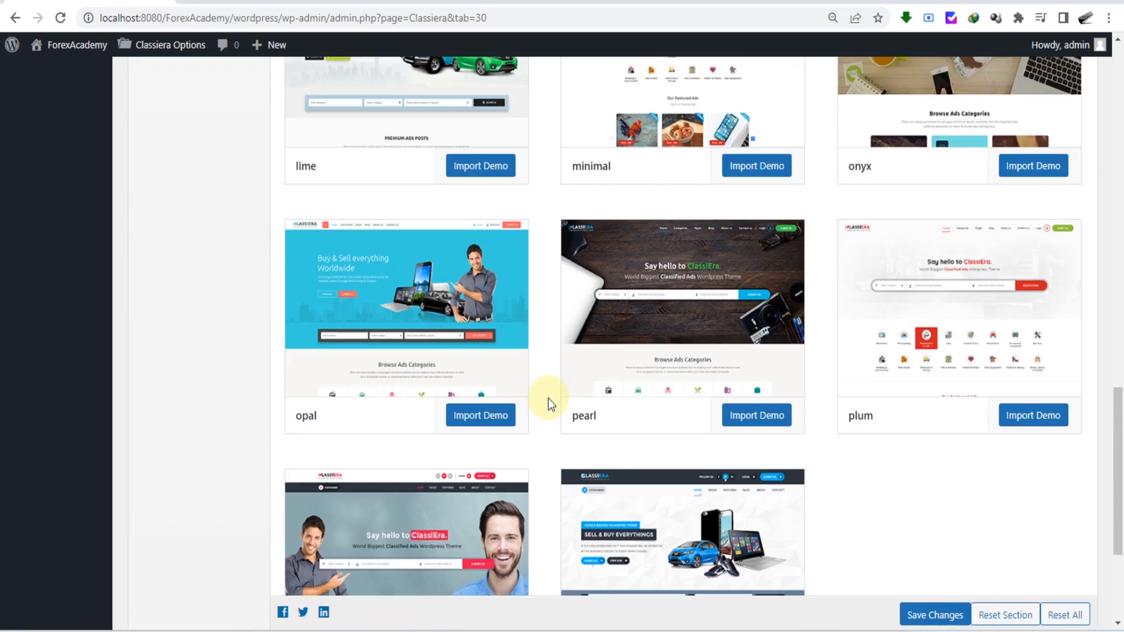
scroll(549, 404, "up", 4)
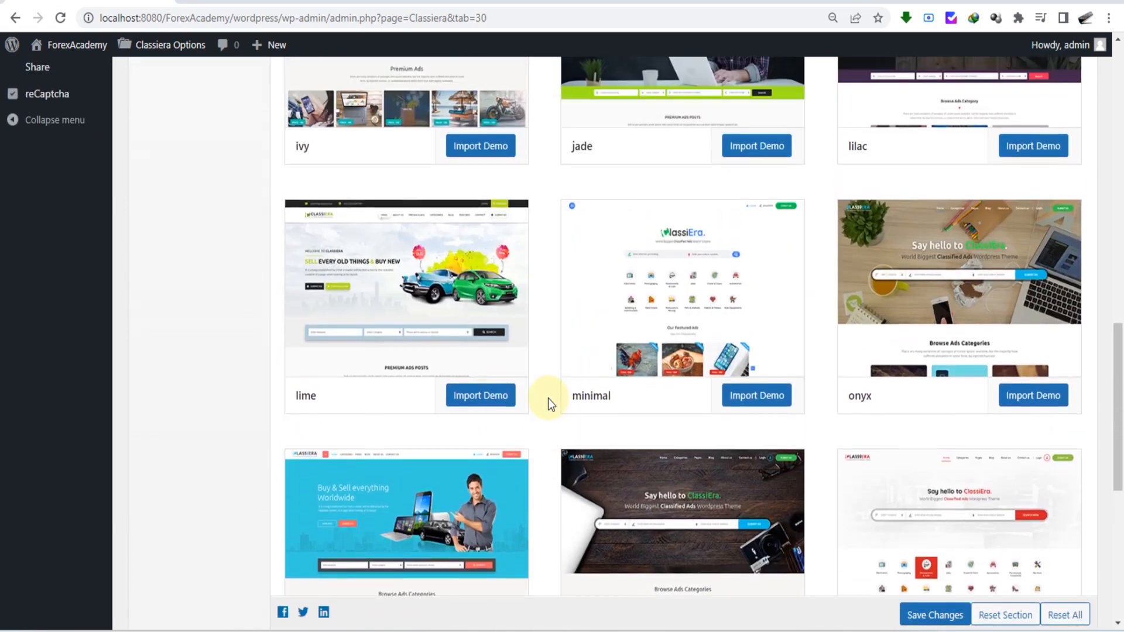
scroll(548, 398, "up", 1)
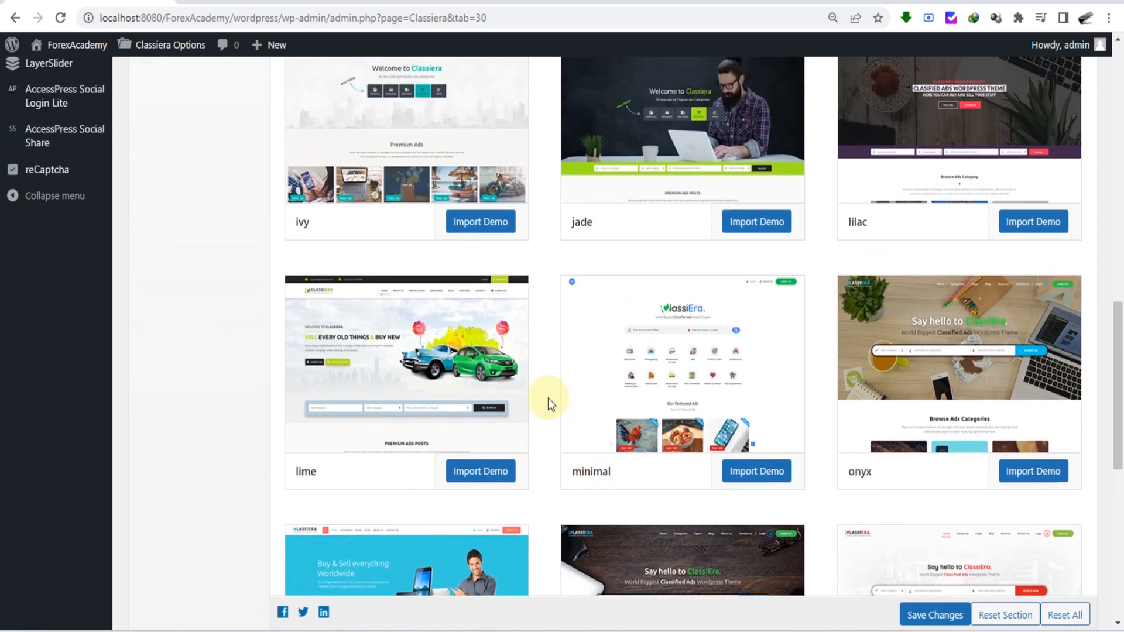
scroll(548, 398, "up", 6)
scroll(548, 398, "up", 1)
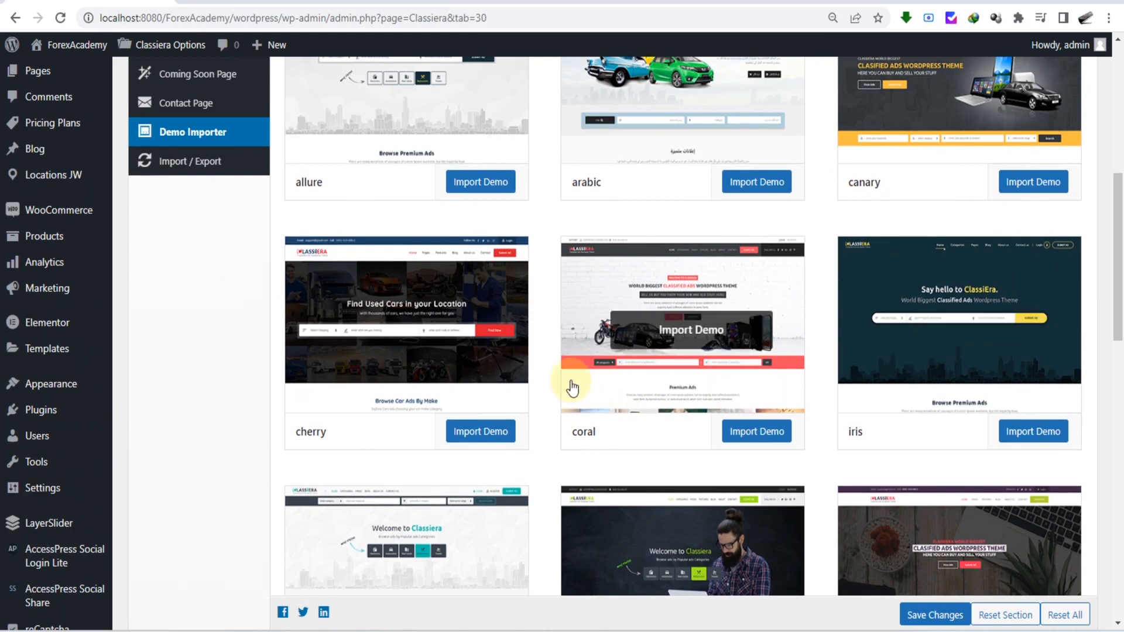
scroll(546, 372, "up", 9)
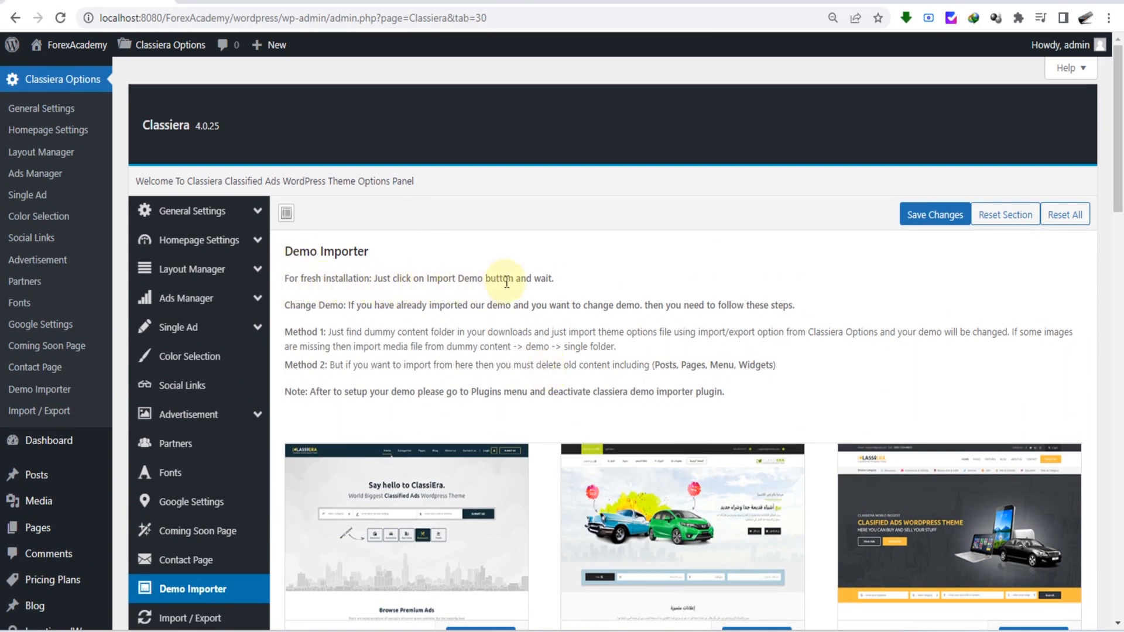
Import the plum demo from the Demo Importer and confirm the import.
mouse_move(407, 544)
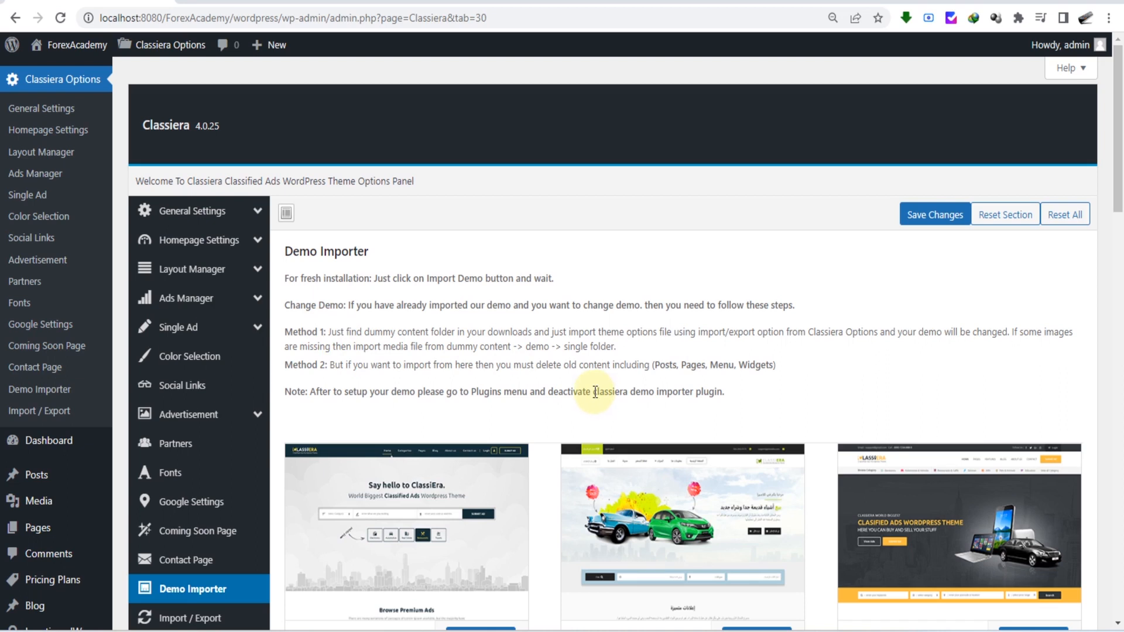
left_click_drag(595, 391, 710, 391)
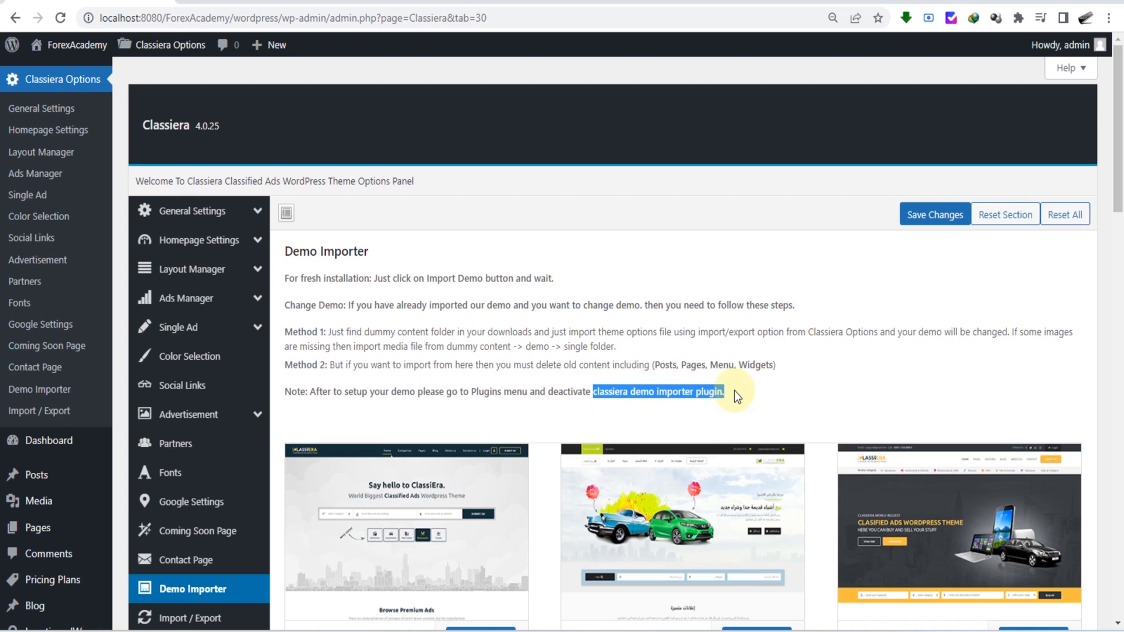
scroll(783, 425, "down", 10)
scroll(781, 426, "down", 2)
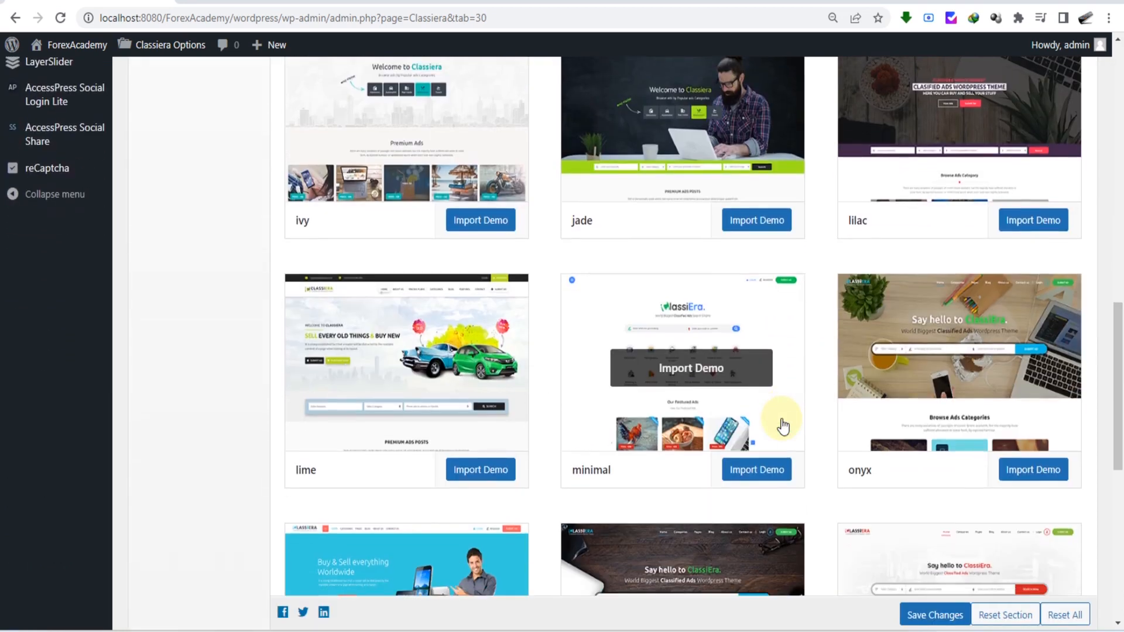
scroll(831, 428, "down", 4)
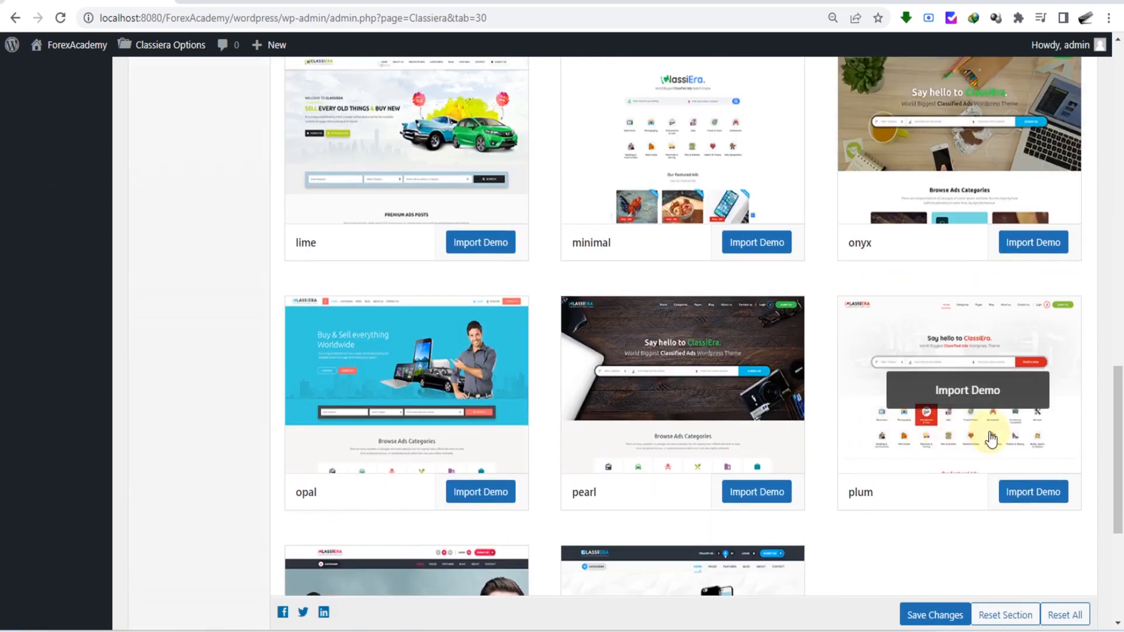
mouse_move(981, 394)
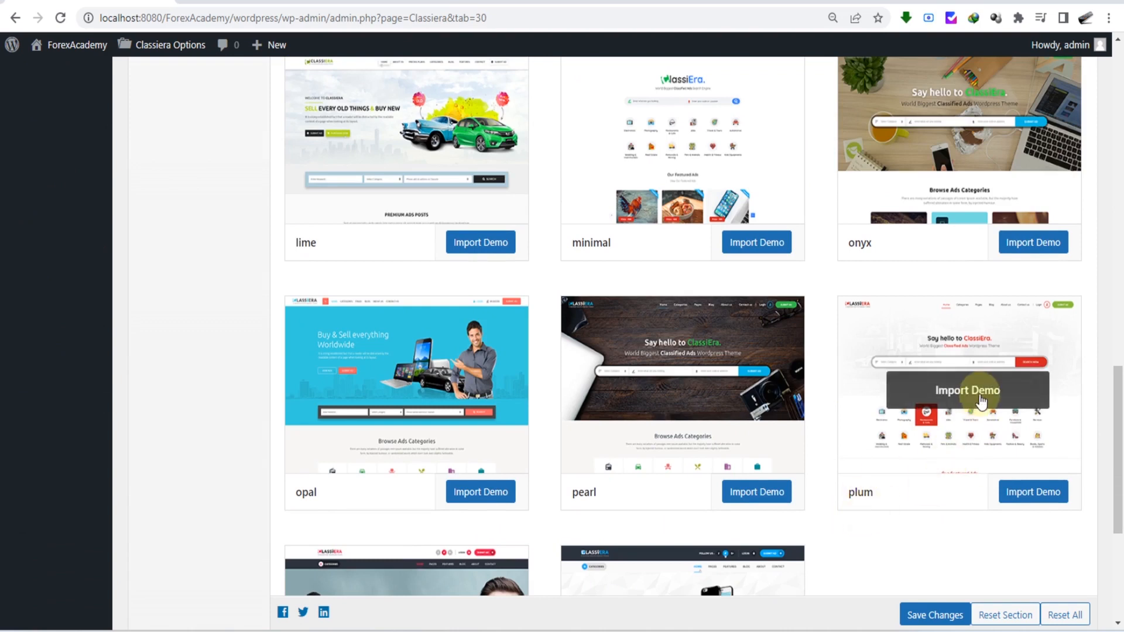
left_click(982, 396)
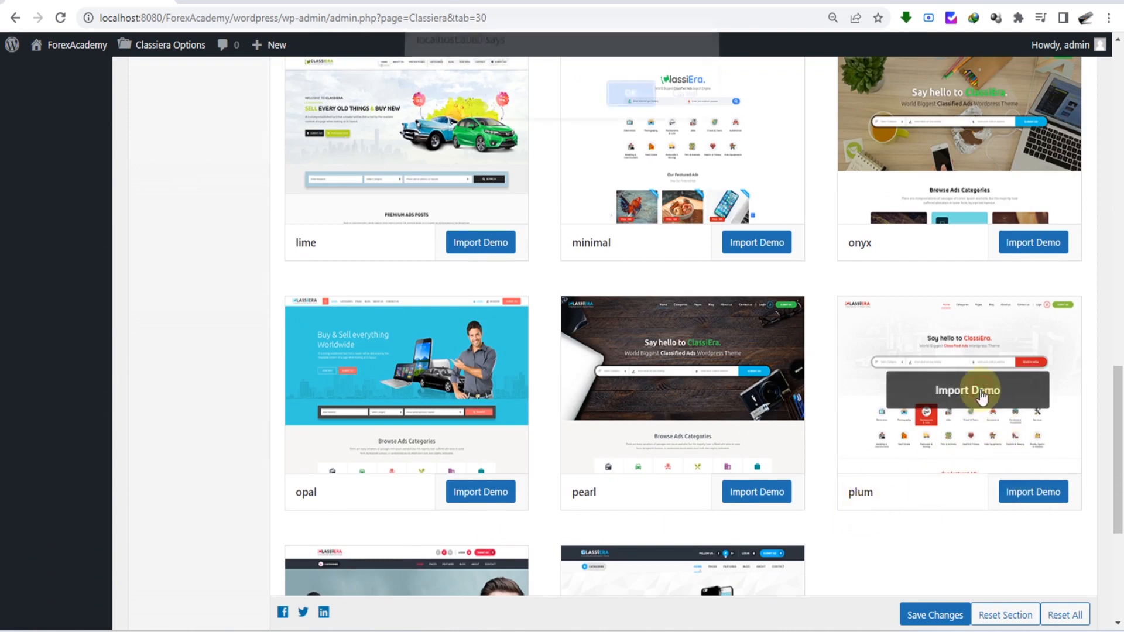
left_click(632, 106)
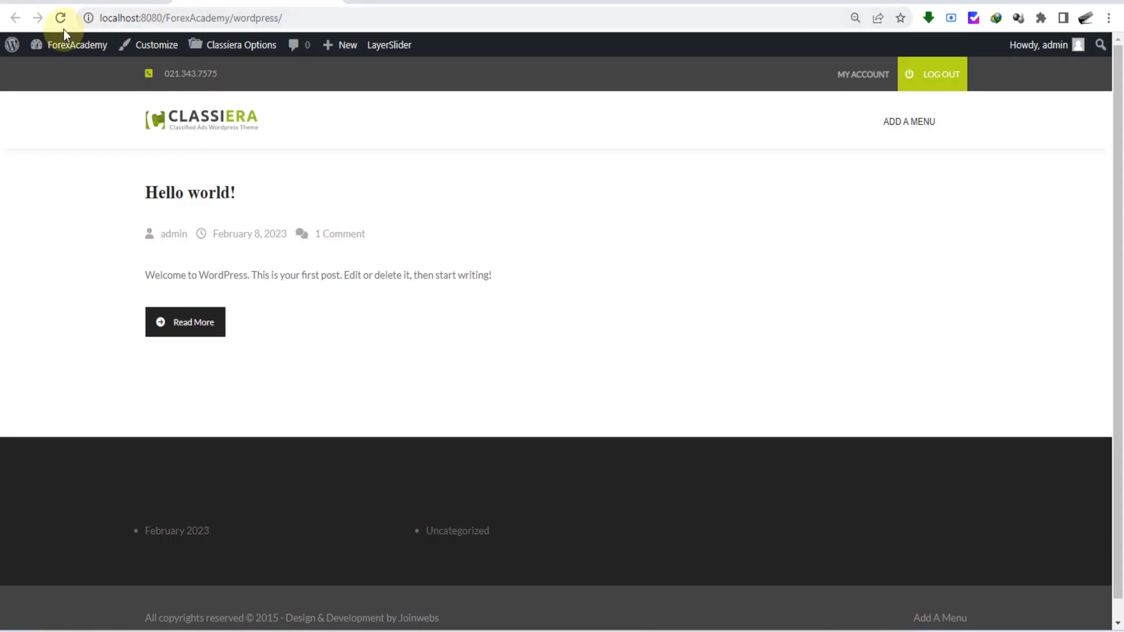
Reload the ForexAcademy front page and look through the imported demo content.
left_click(61, 18)
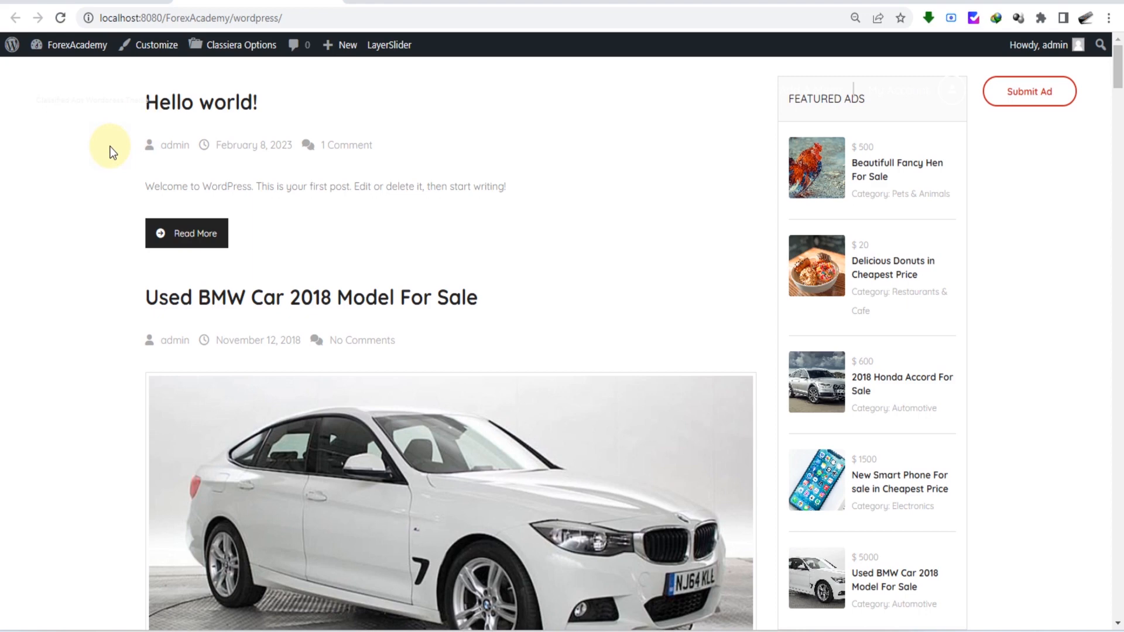
scroll(110, 170, "down", 10)
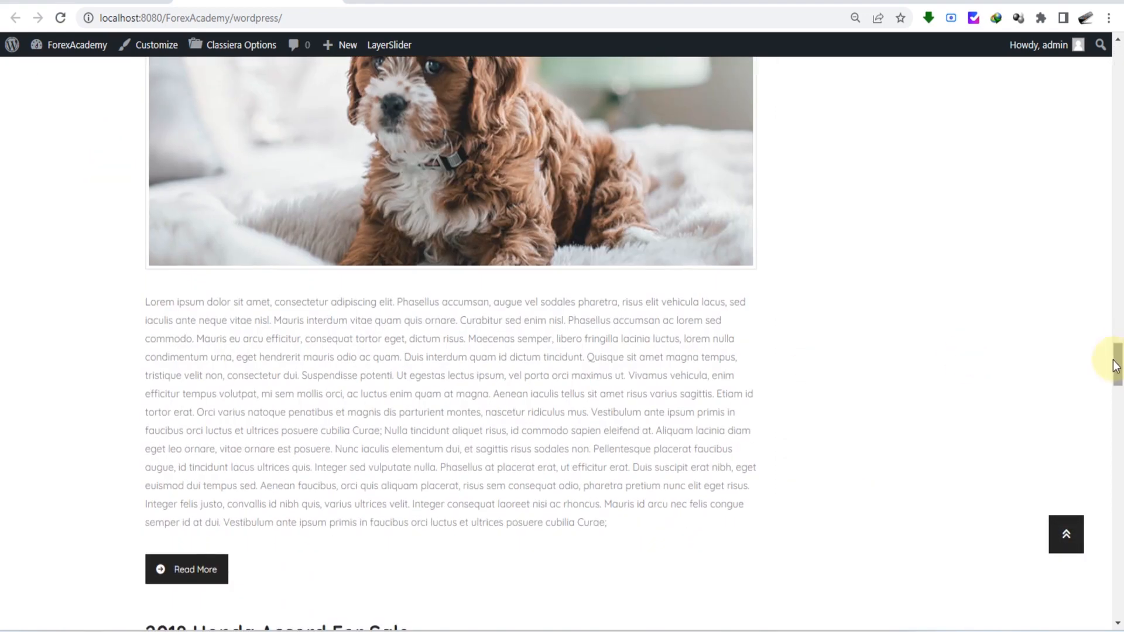
left_click_drag(1115, 363, 1121, 33)
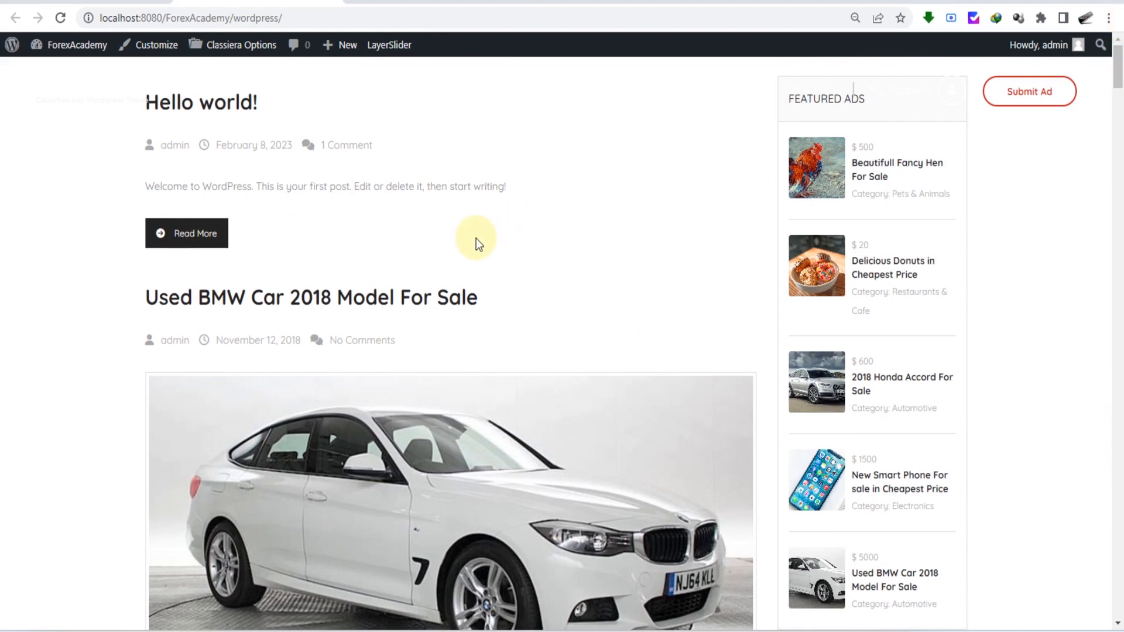
Open the Used BMW Car 2018 Model For Sale ad and examine its details, description, comments, related ads and footer.
scroll(476, 238, "down", 3)
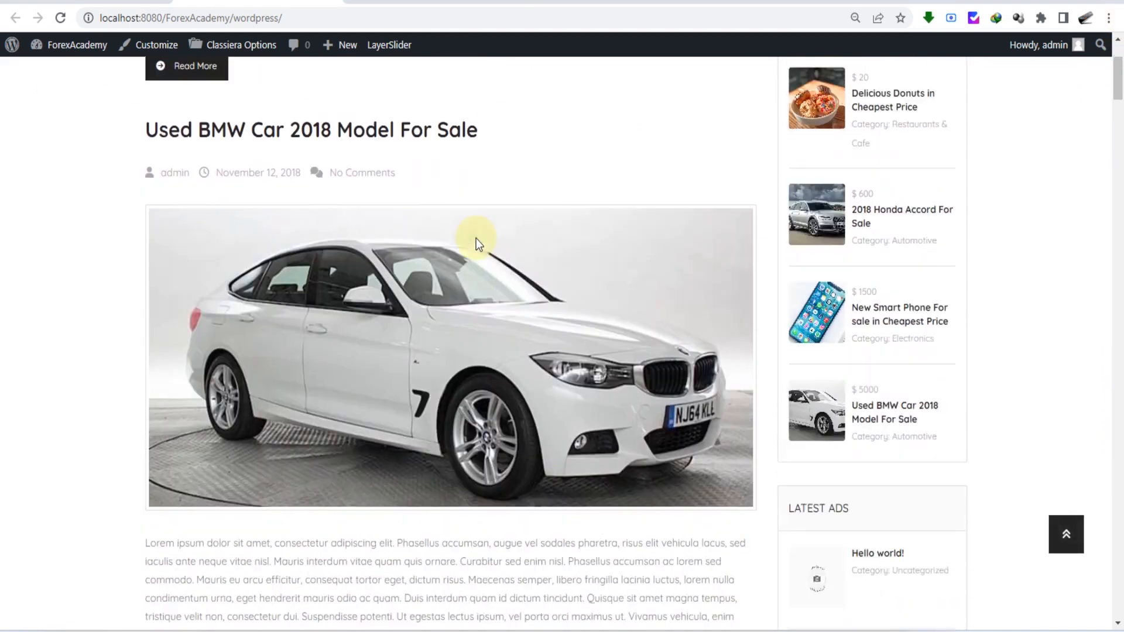
scroll(331, 205, "up", 2)
left_click(329, 224)
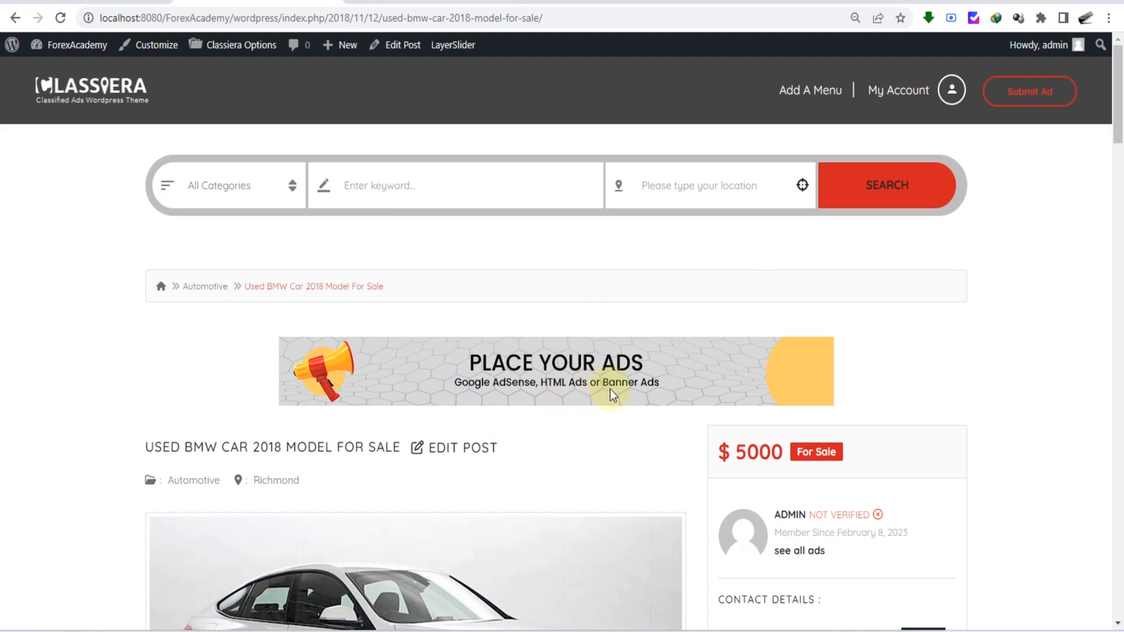
scroll(1049, 384, "down", 10)
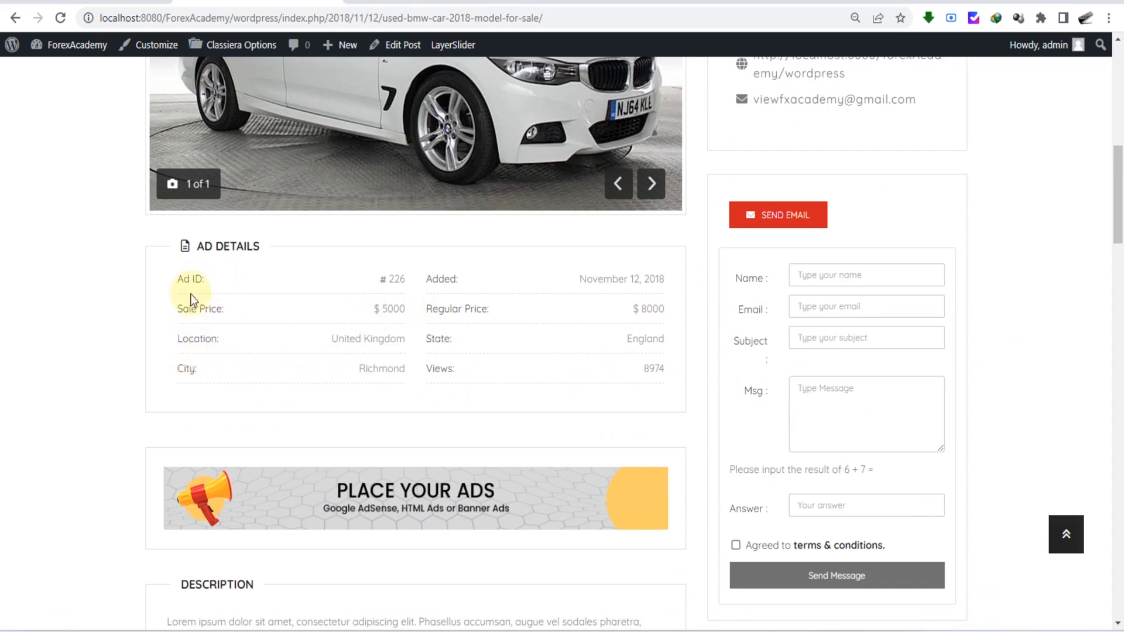
scroll(685, 417, "down", 5)
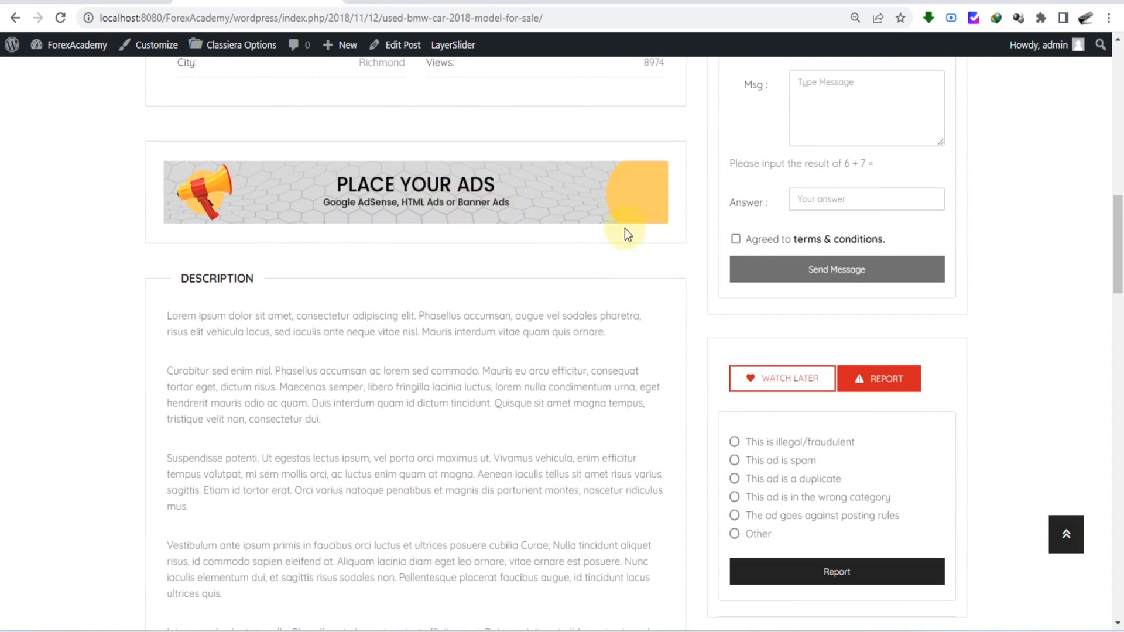
scroll(666, 330, "down", 10)
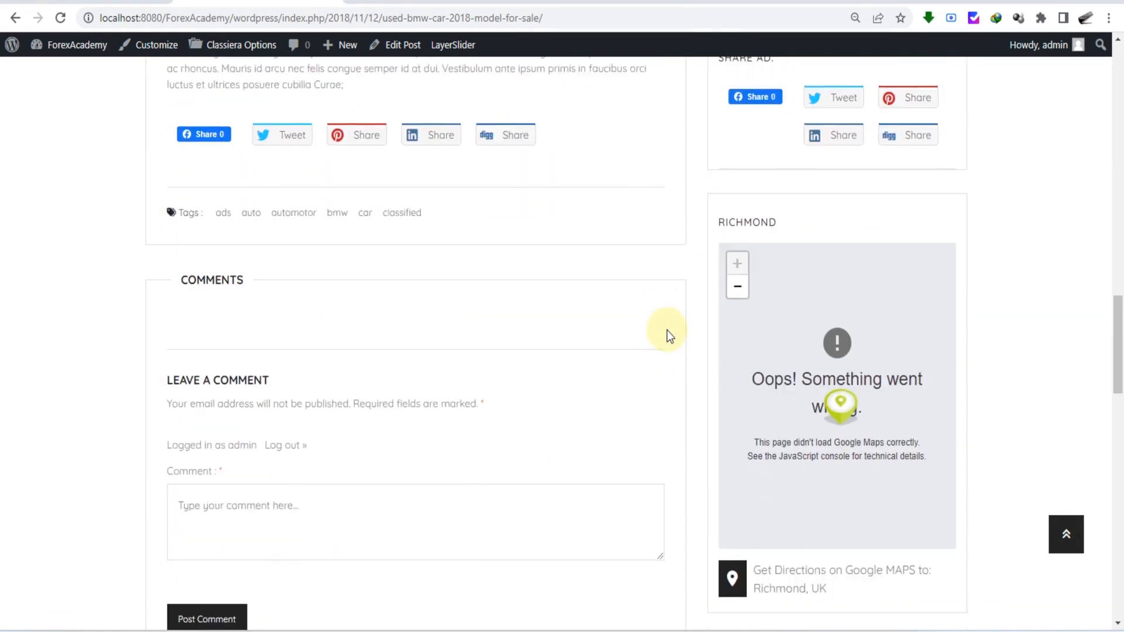
scroll(667, 330, "down", 8)
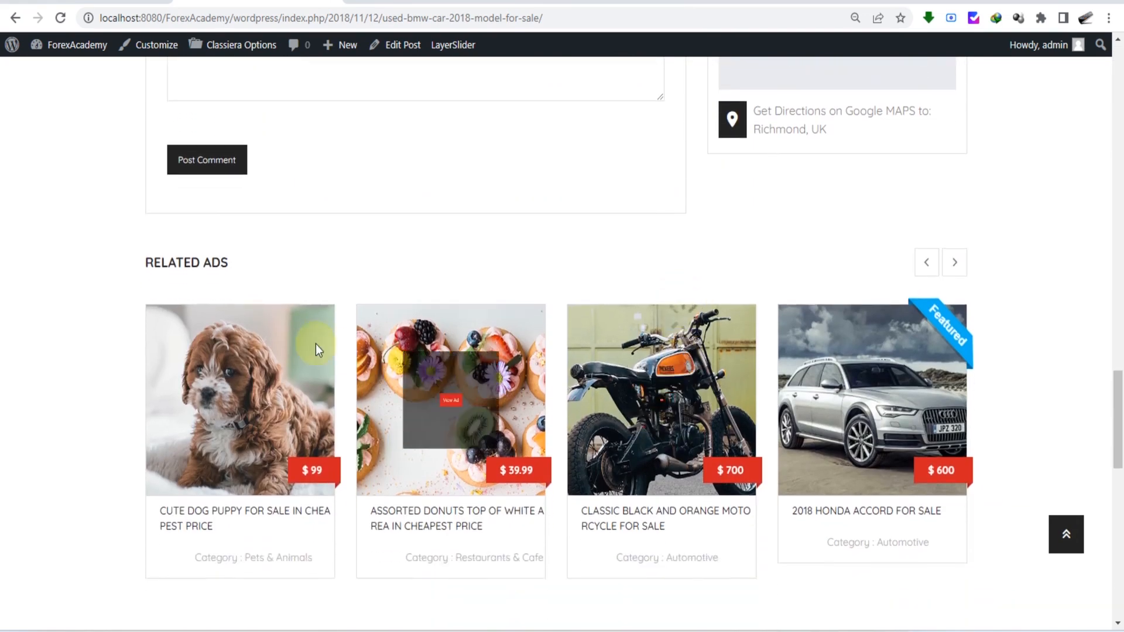
scroll(808, 376, "down", 8)
scroll(538, 380, "down", 8)
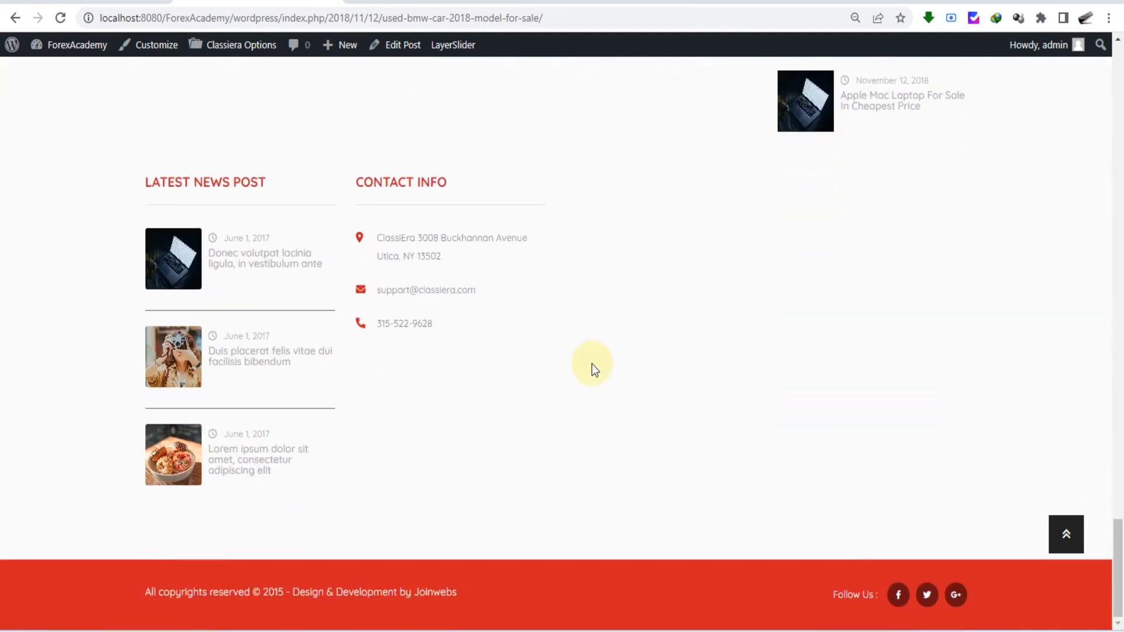
scroll(592, 364, "up", 5)
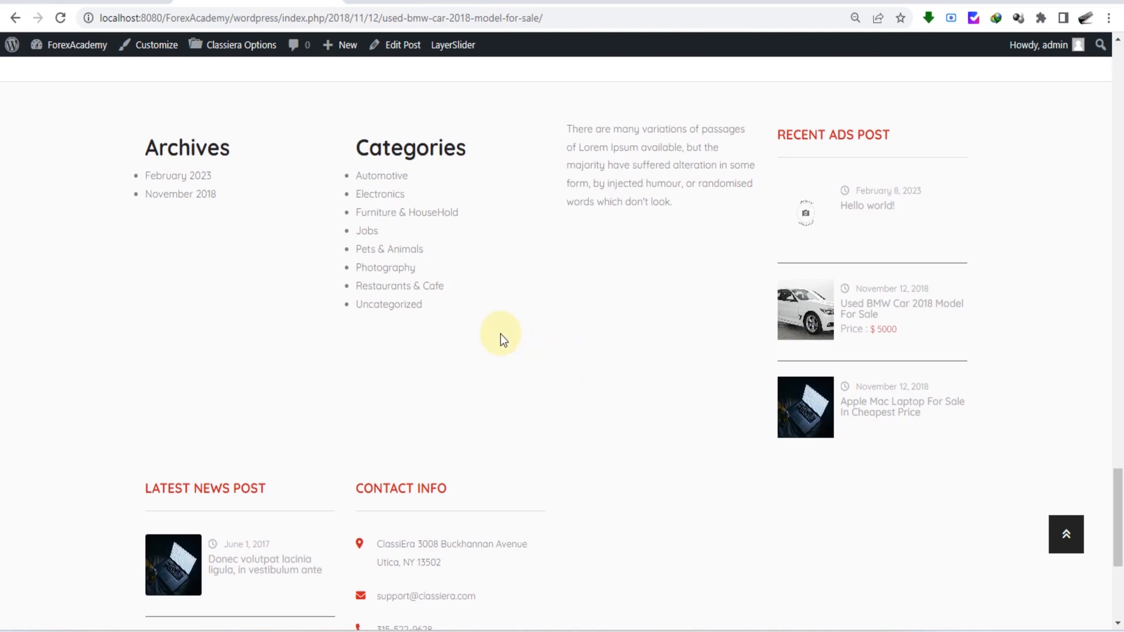
scroll(500, 333, "up", 6)
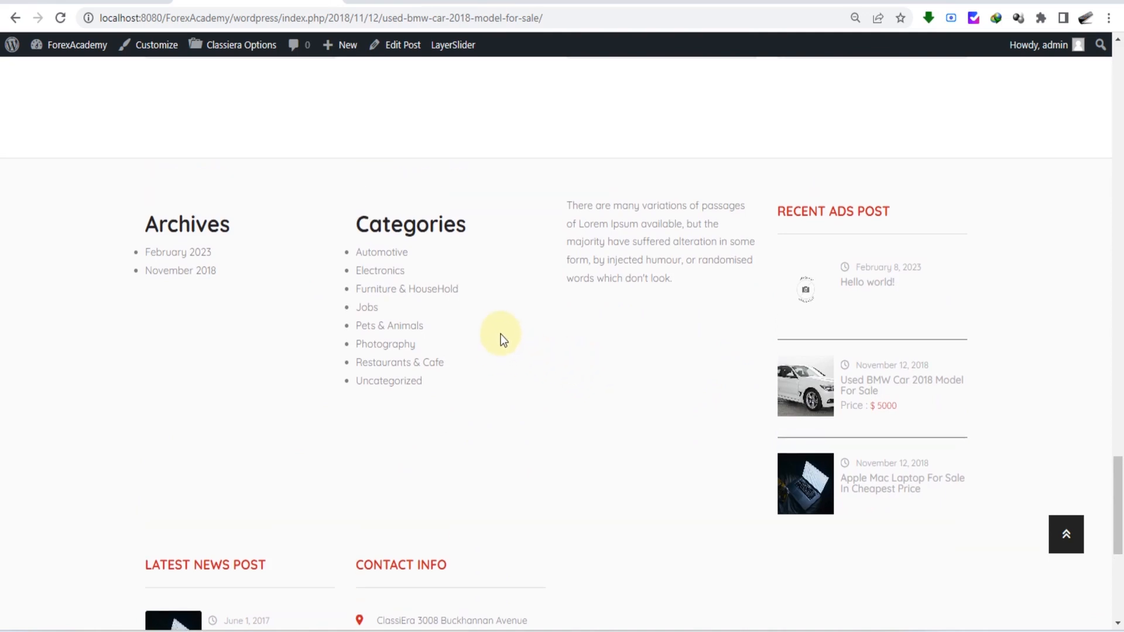
scroll(501, 334, "up", 1)
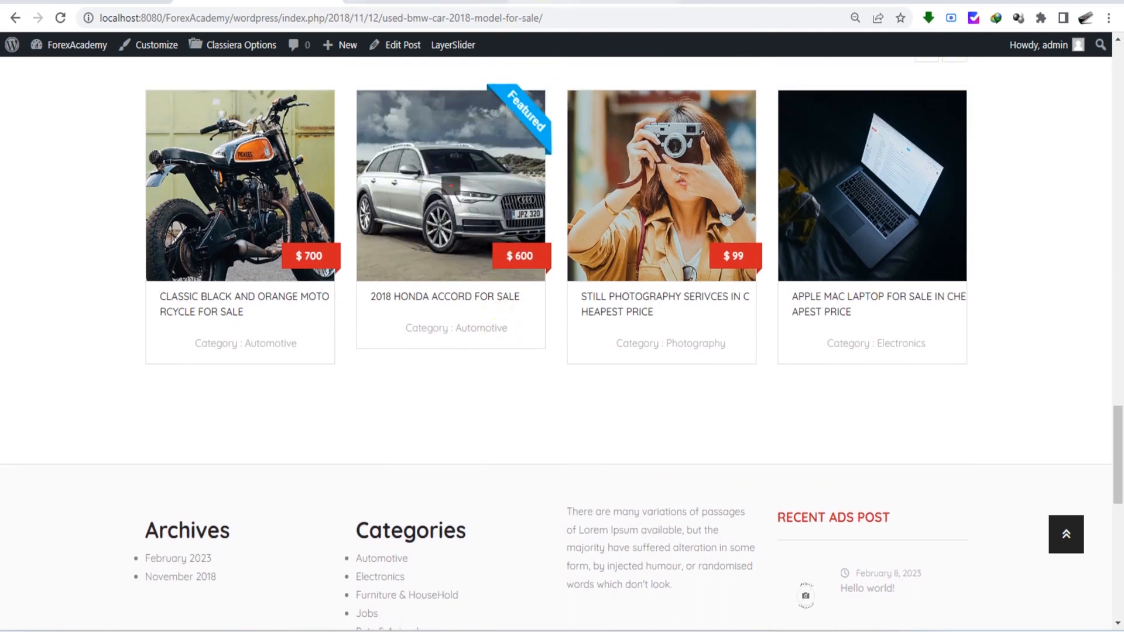